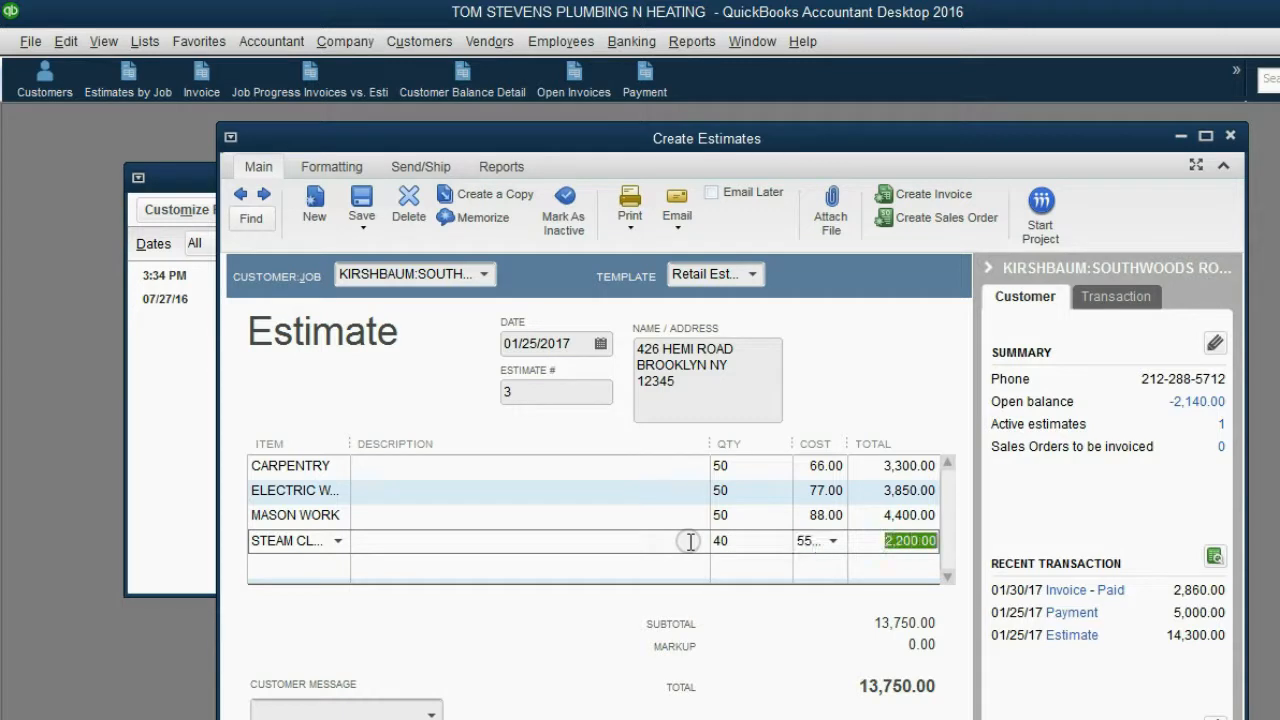
Add a REPLACE PIPES line with a quantity of 75 below the steam cleaning line of the estimate
click(338, 566)
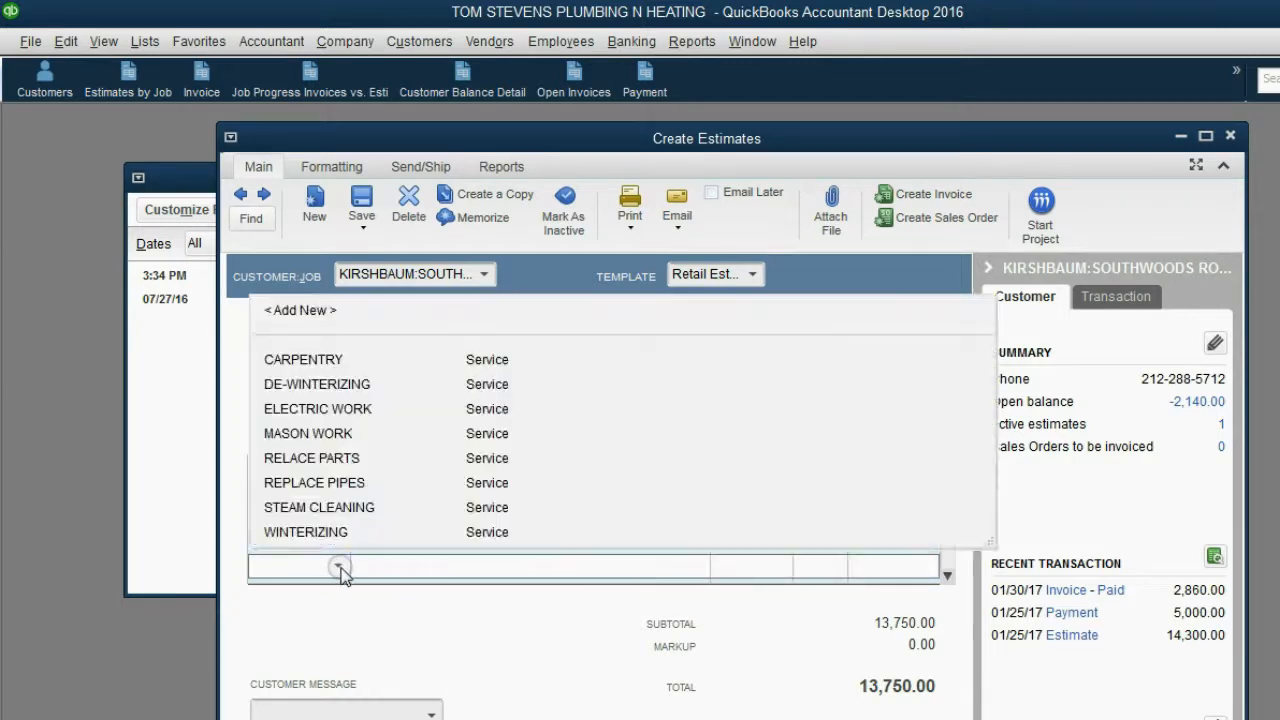
click(348, 483)
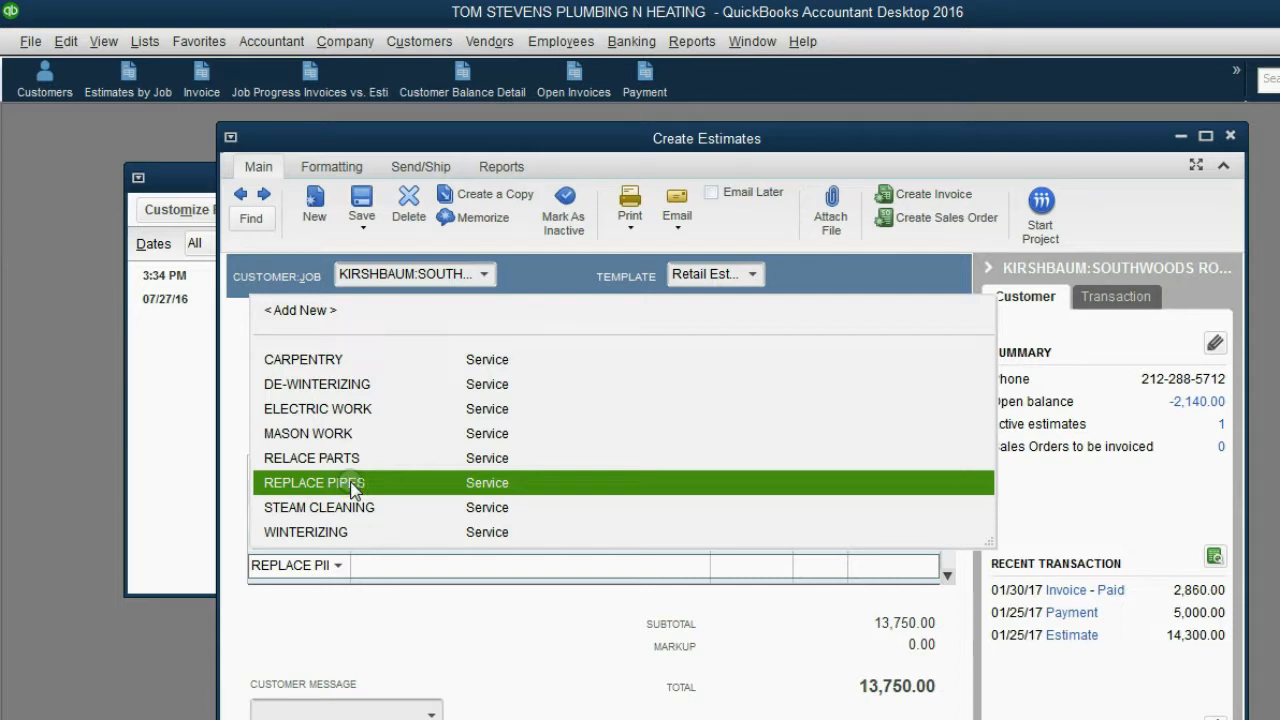
click(350, 483)
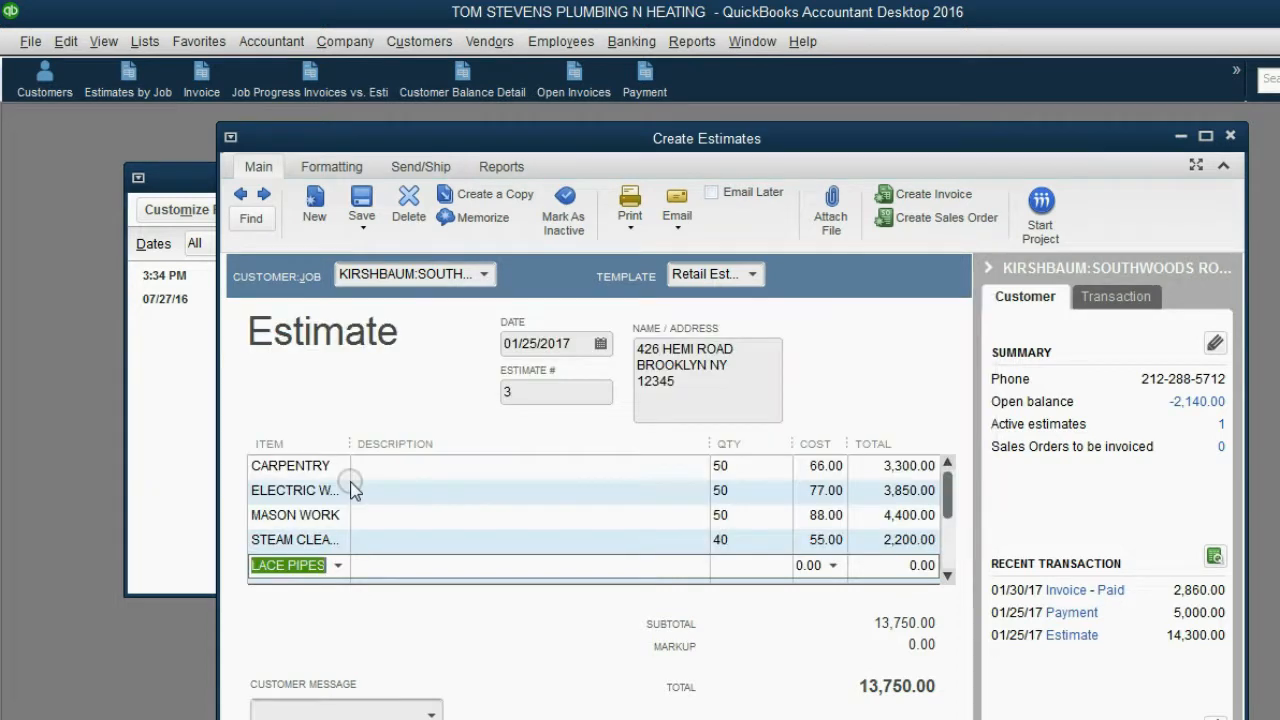
click(724, 567)
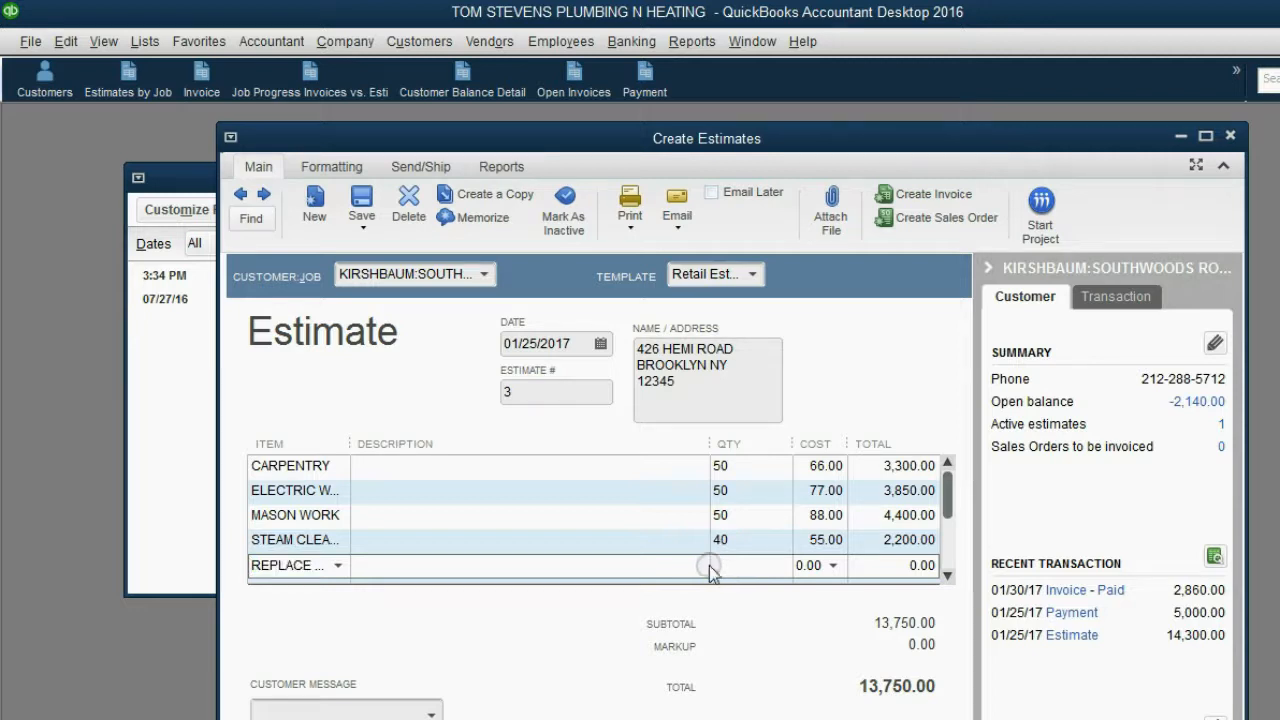
text(75)
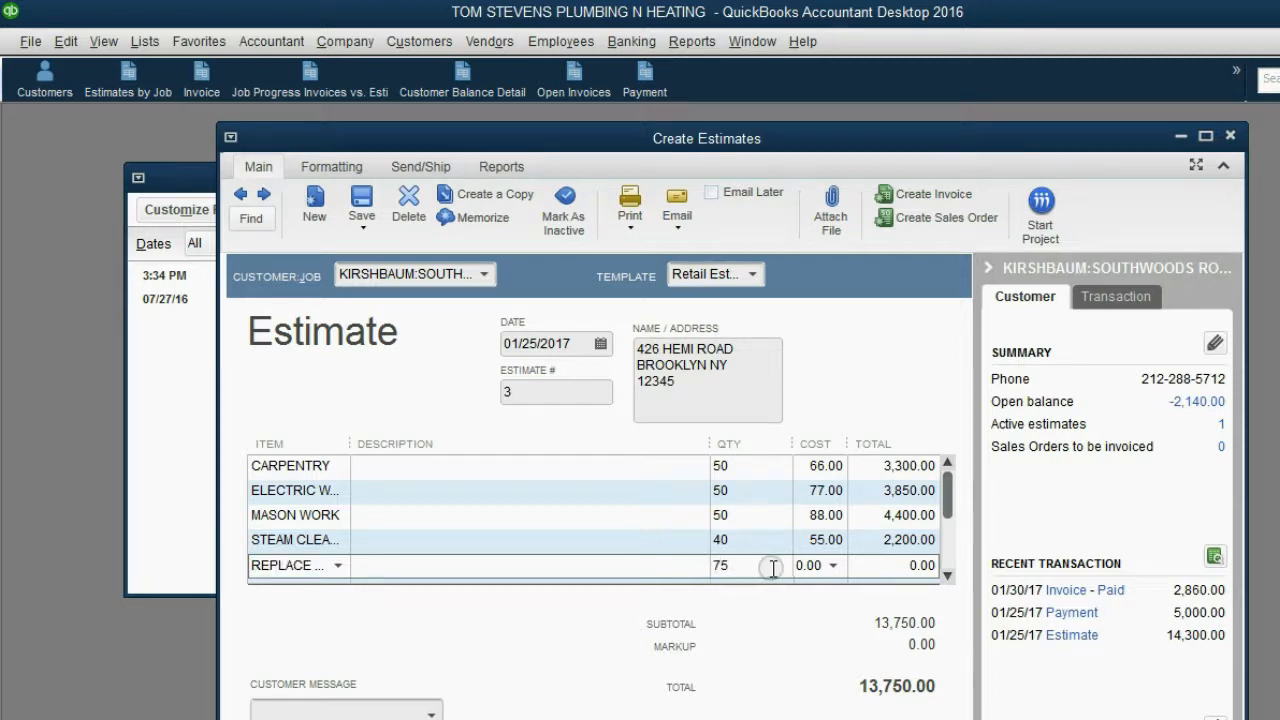
Set the REPLACE PIPES cost to 33 and dismiss the price level message, suppressing it in the future
click(800, 567)
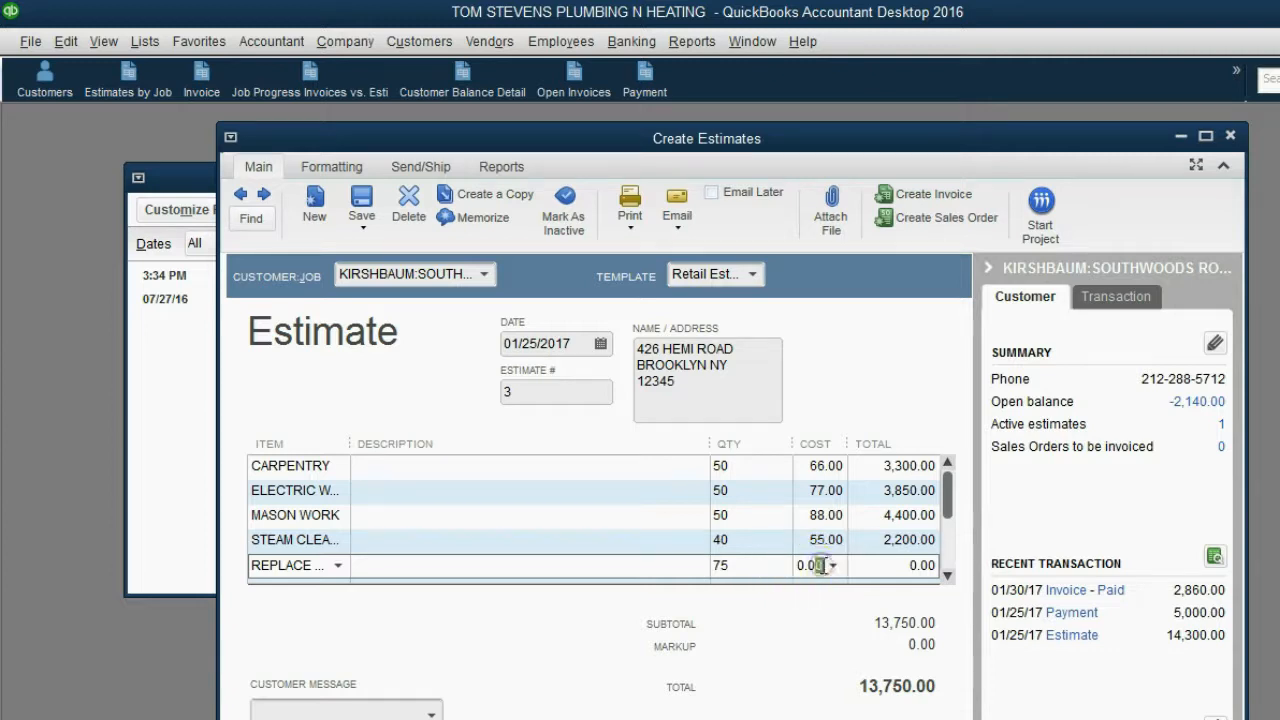
key(BackSpace)
key(BackSpace)
key(BackSpace)
key(BackSpace)
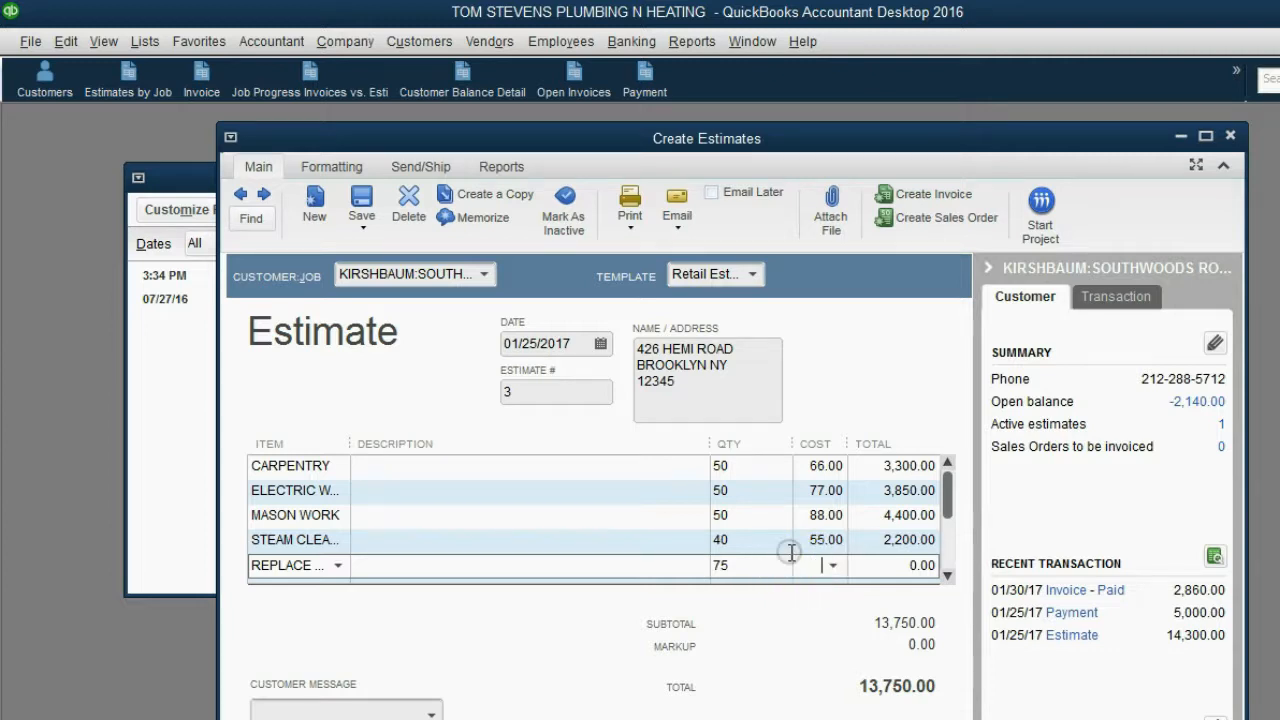
text(33)
key(Tab)
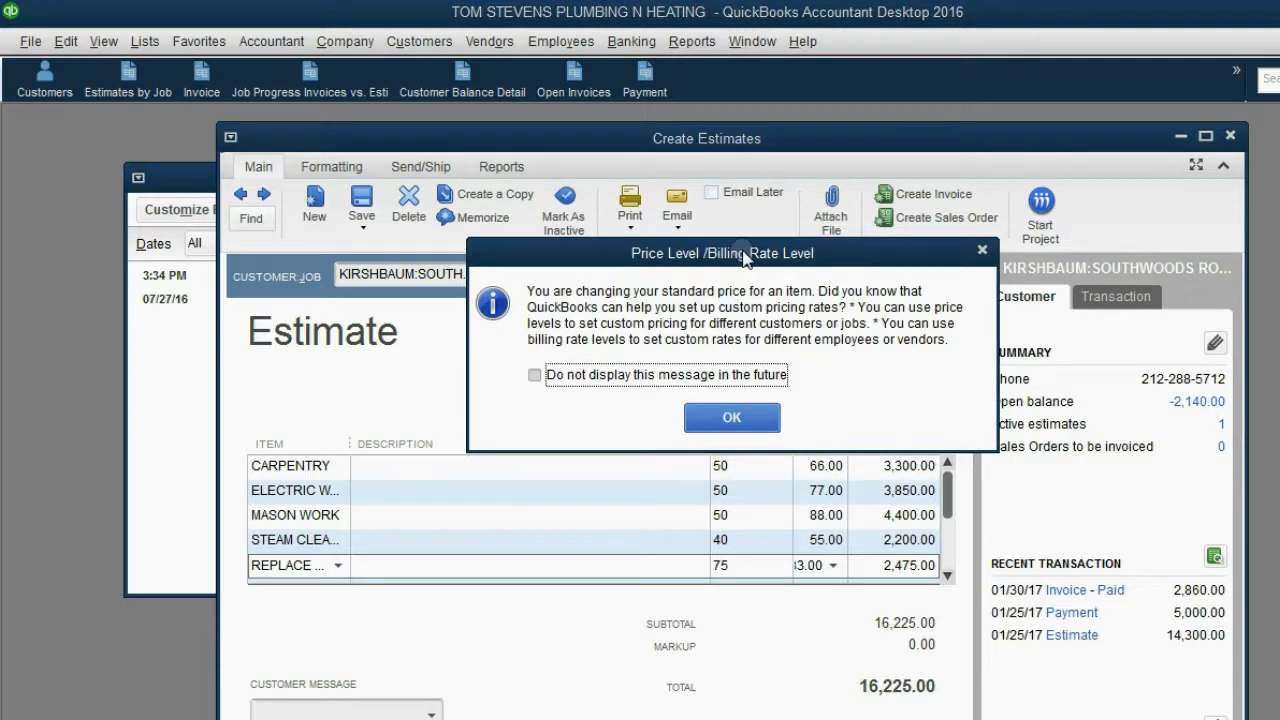
click(536, 377)
click(727, 418)
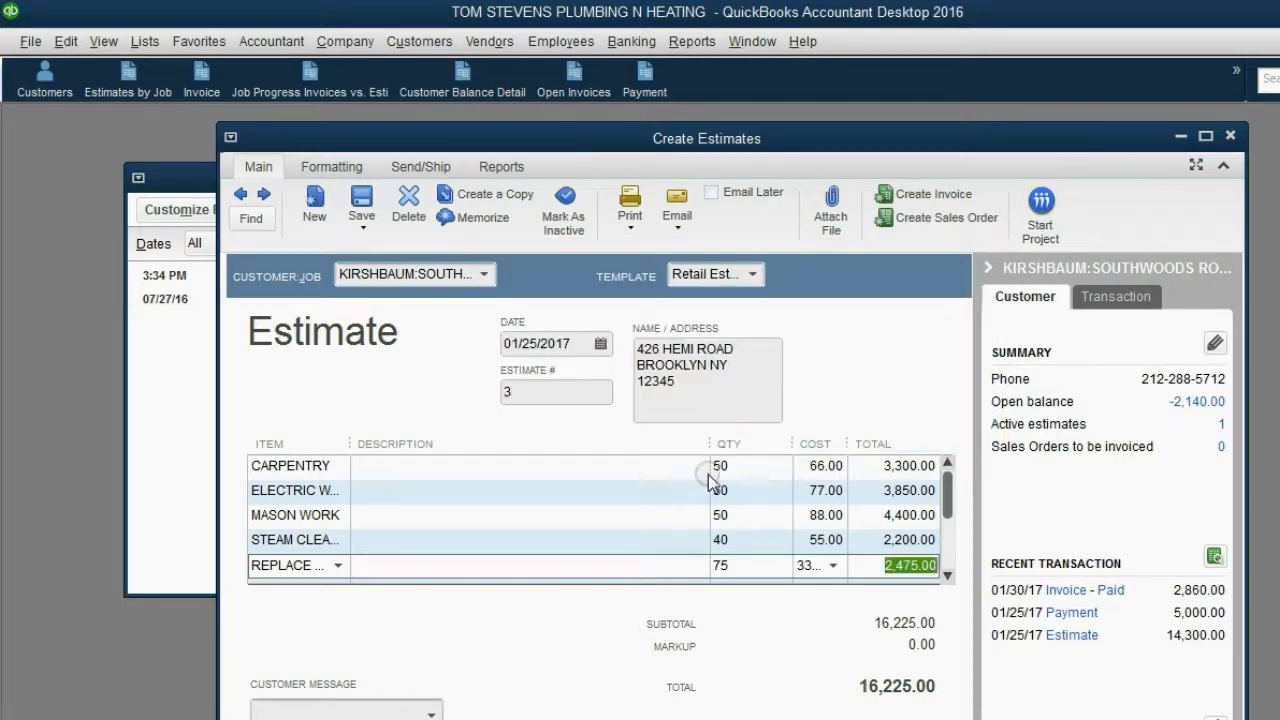
Save and close the revised estimate, agreeing to record the changes despite the existing progress invoices
click(748, 492)
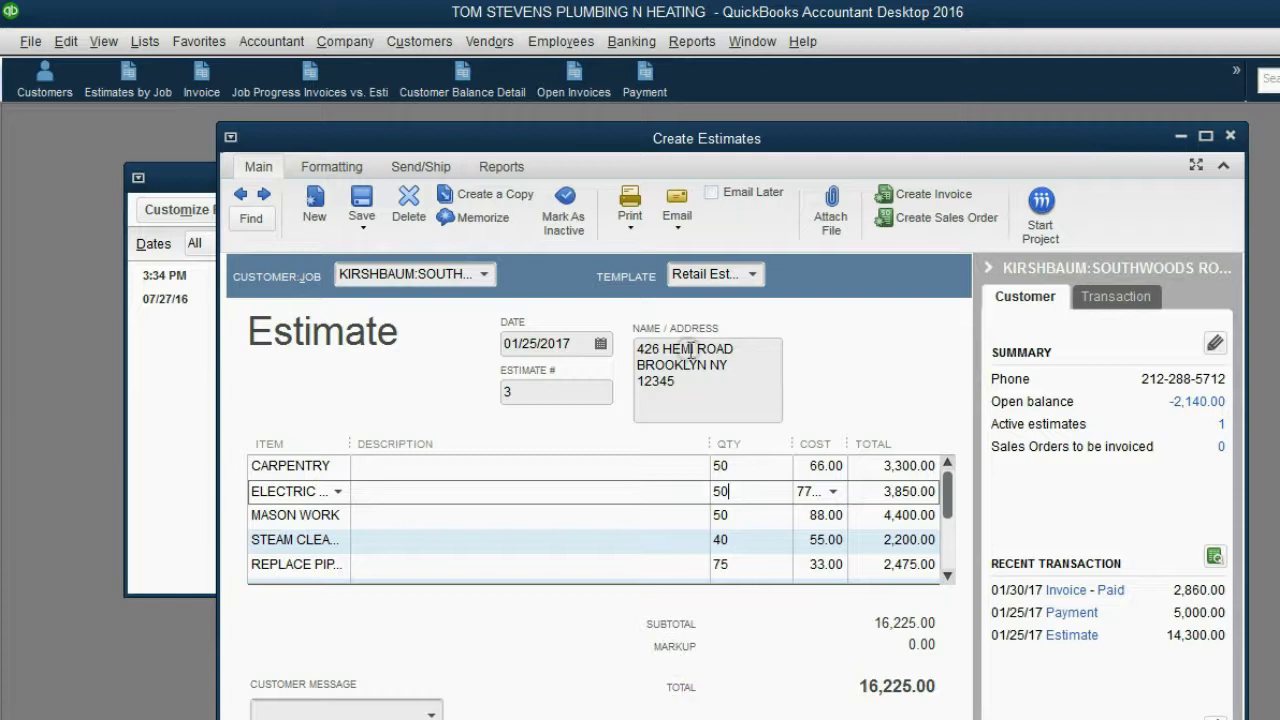
drag(714, 145, 881, 112)
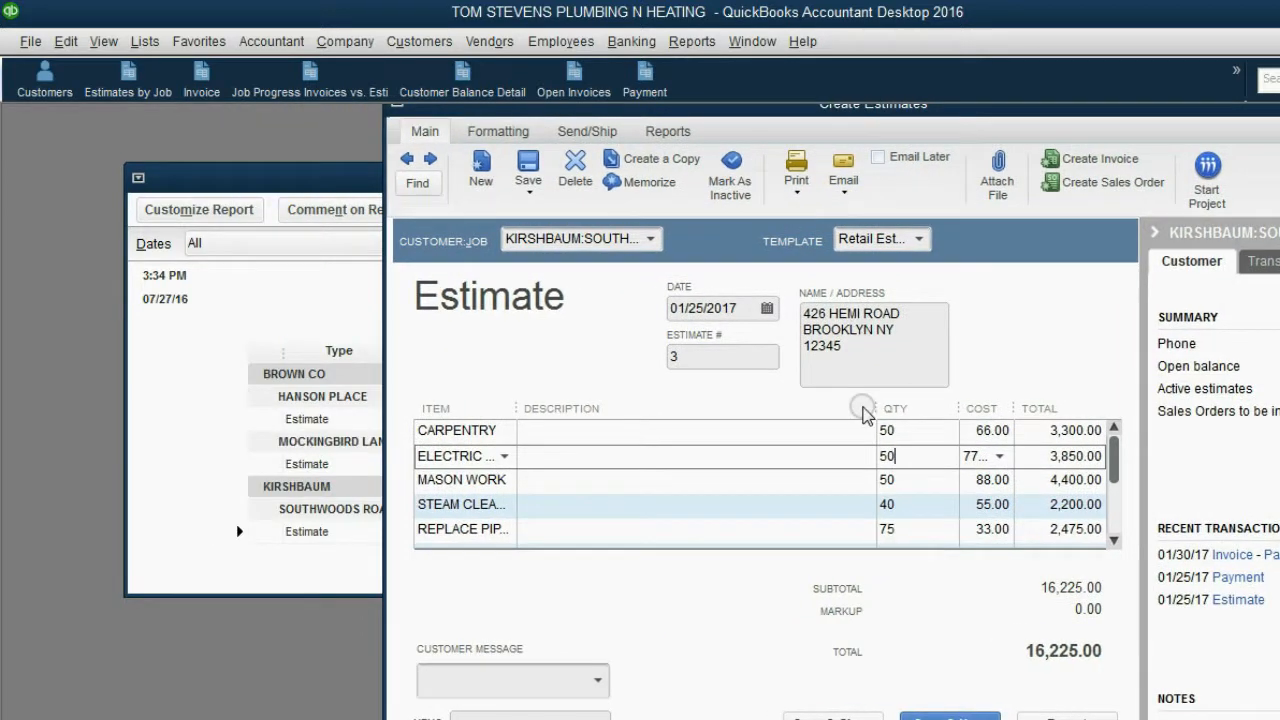
click(866, 710)
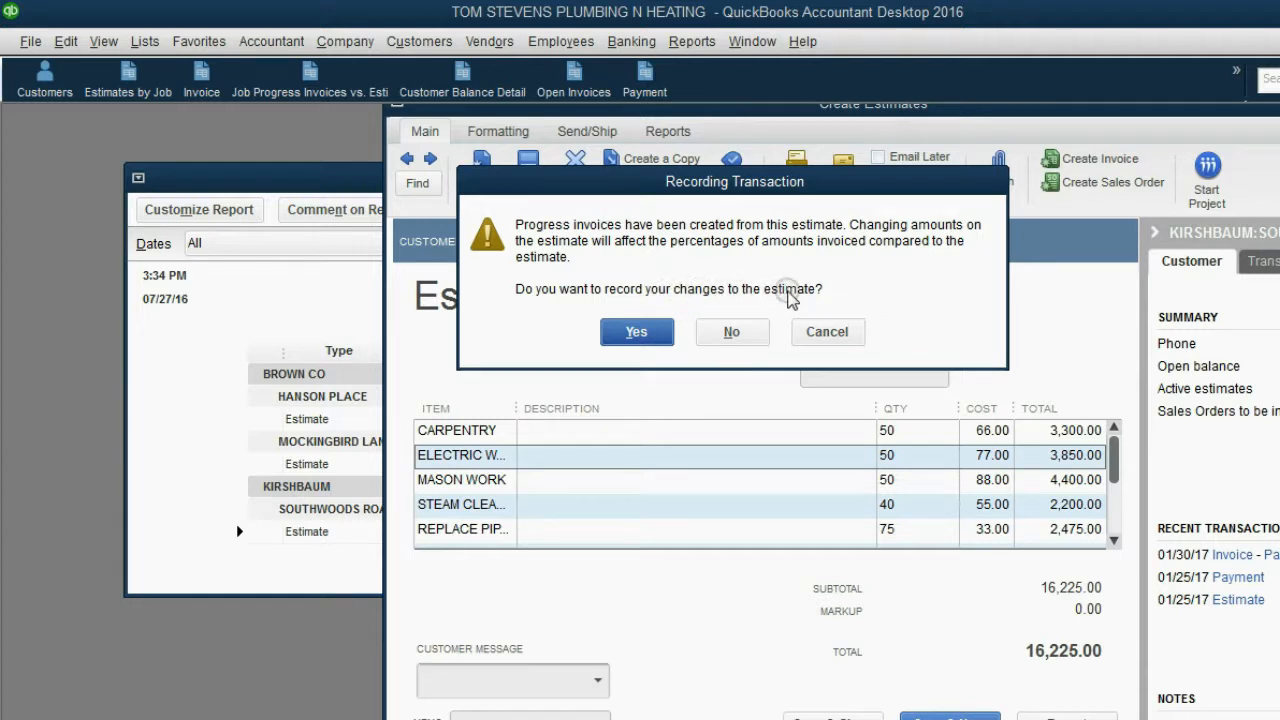
click(637, 336)
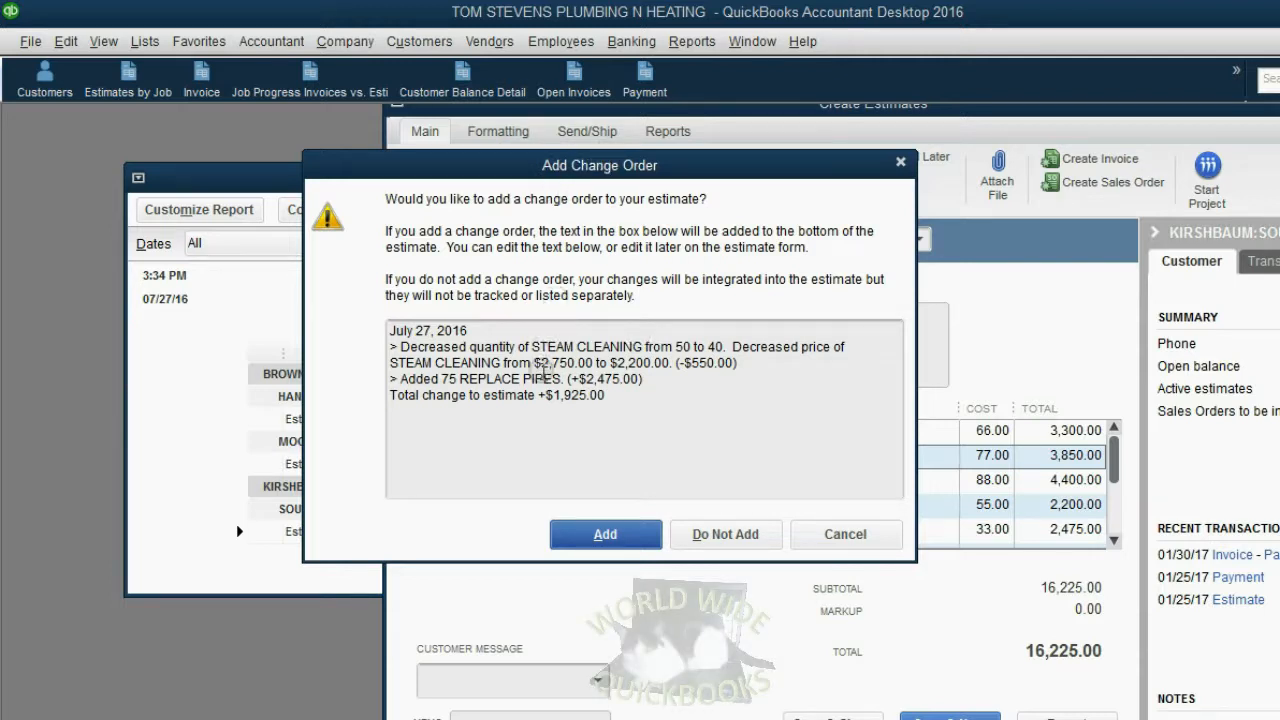
Replace "27, 2016" in the change order text with "FEBRUARY 5, 2017" and add the change order to the estimate
drag(548, 362, 545, 379)
click(540, 380)
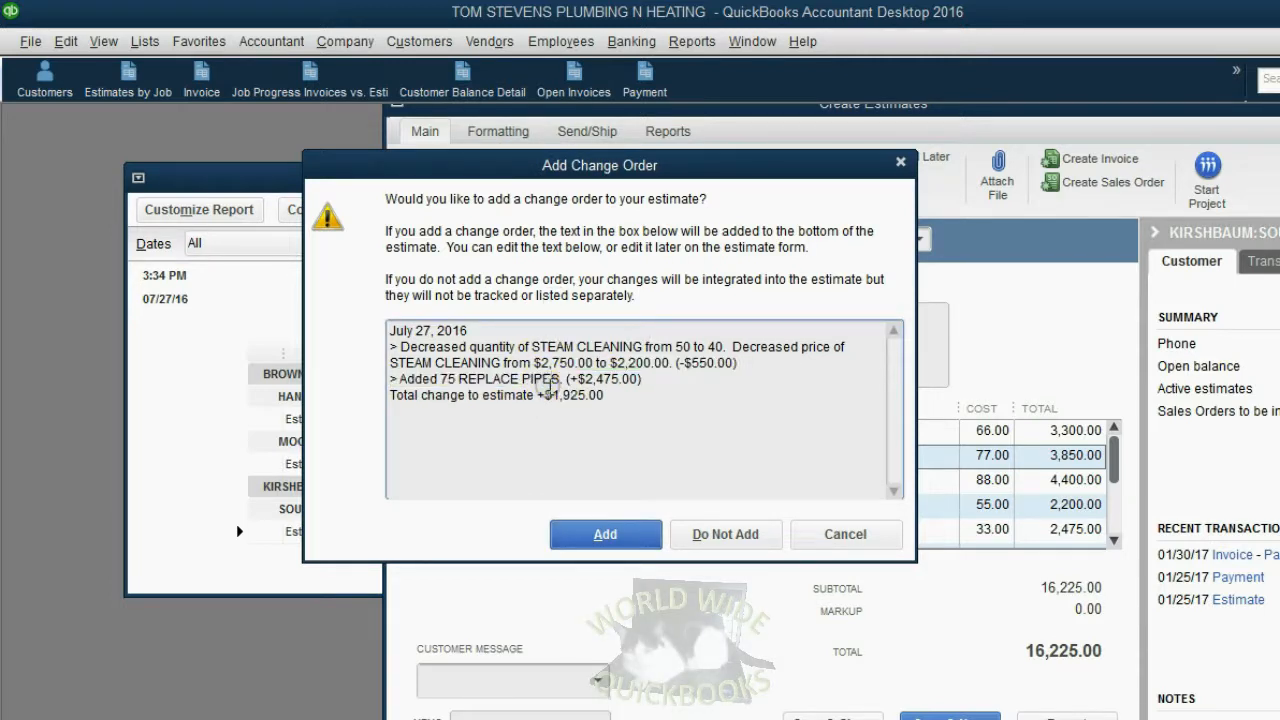
mouse_move(485, 331)
mouse_down()
mouse_move(378, 331)
mouse_move(493, 329)
mouse_up()
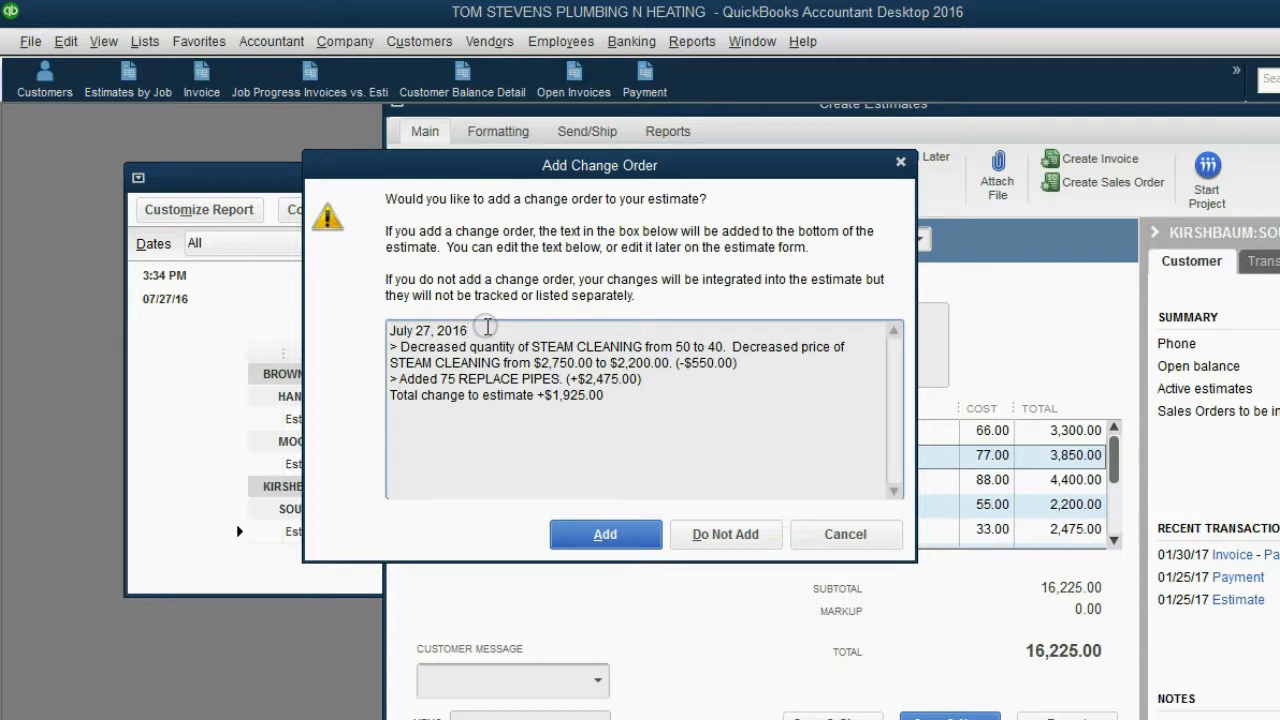
drag(468, 331, 417, 334)
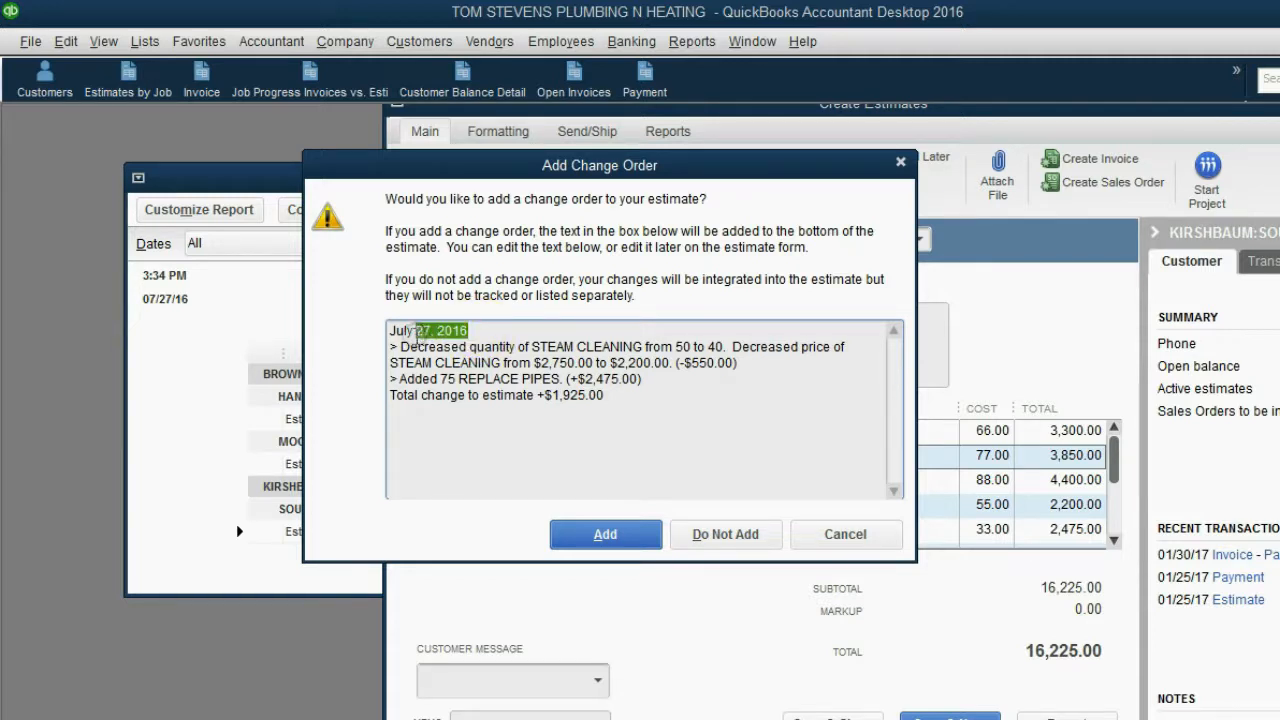
text(FEBRUAR)
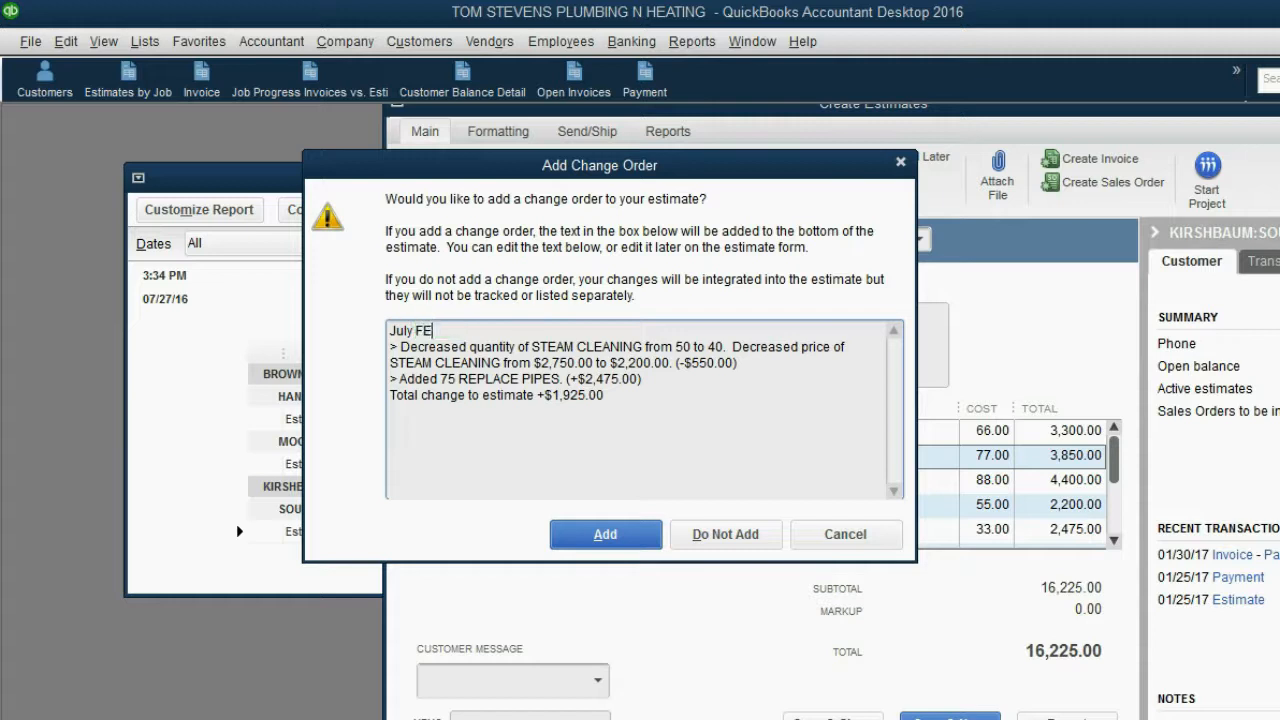
text(Y)
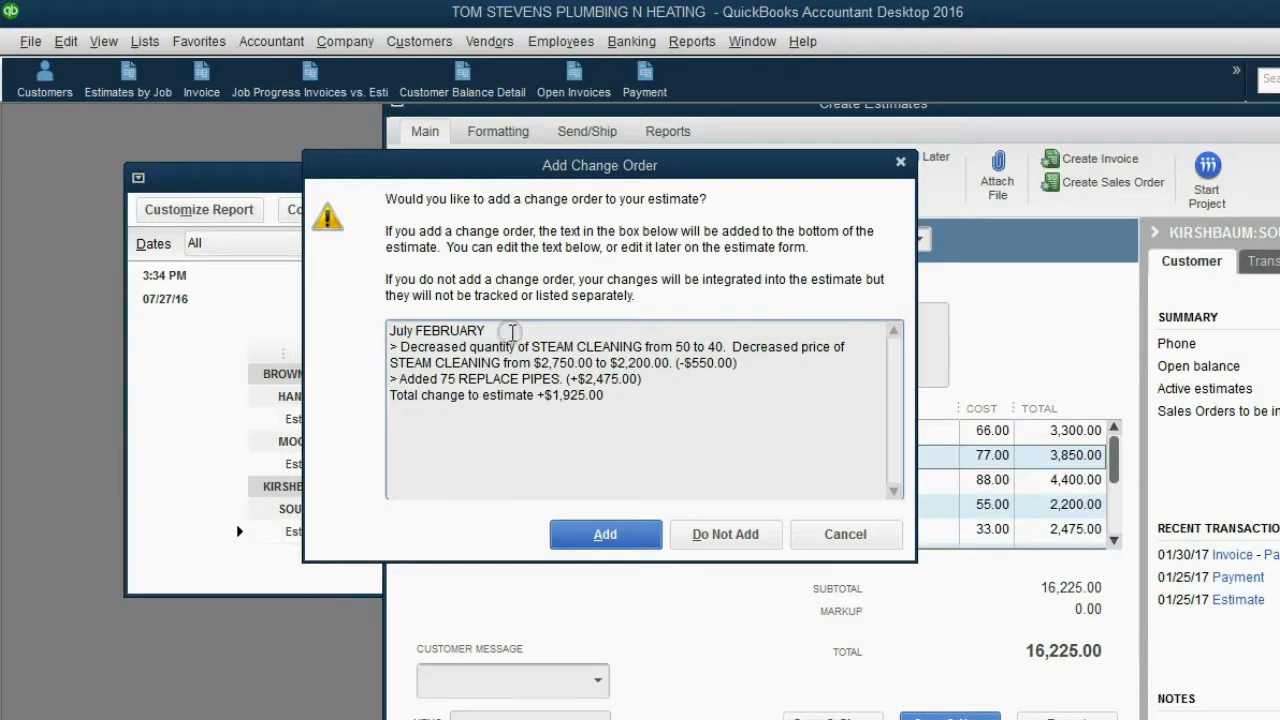
click(512, 331)
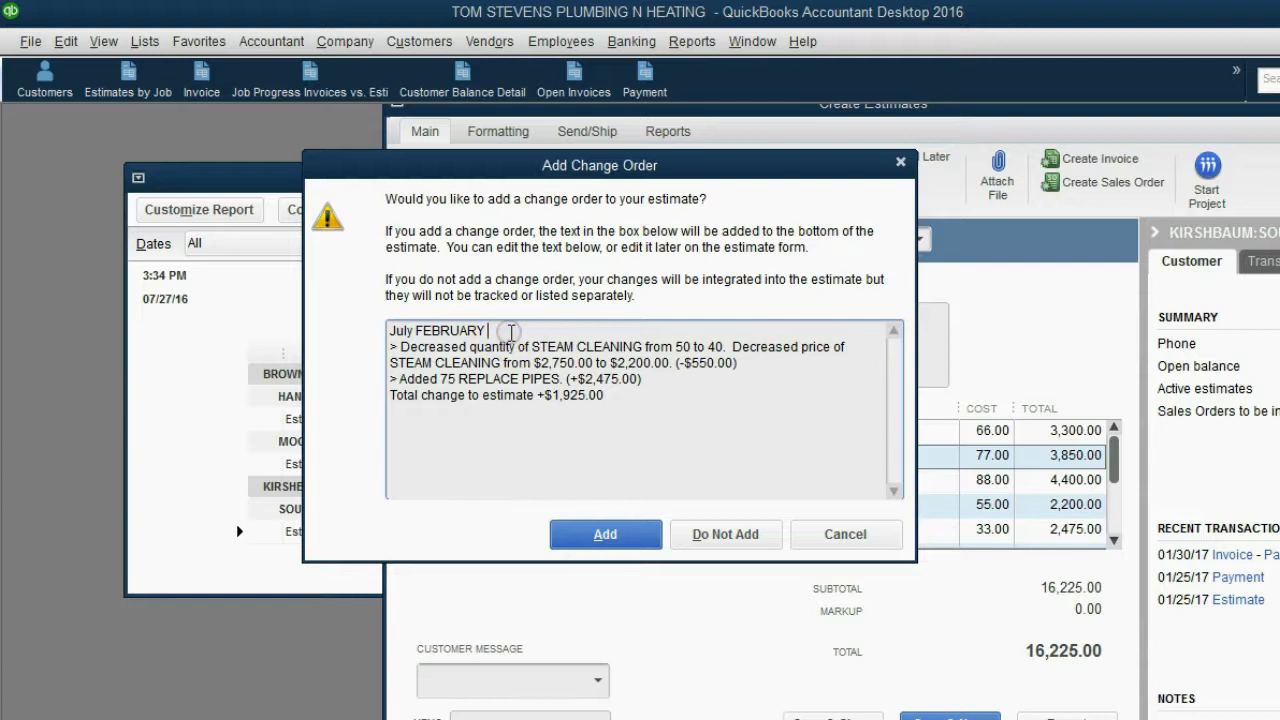
text(5, 2017)
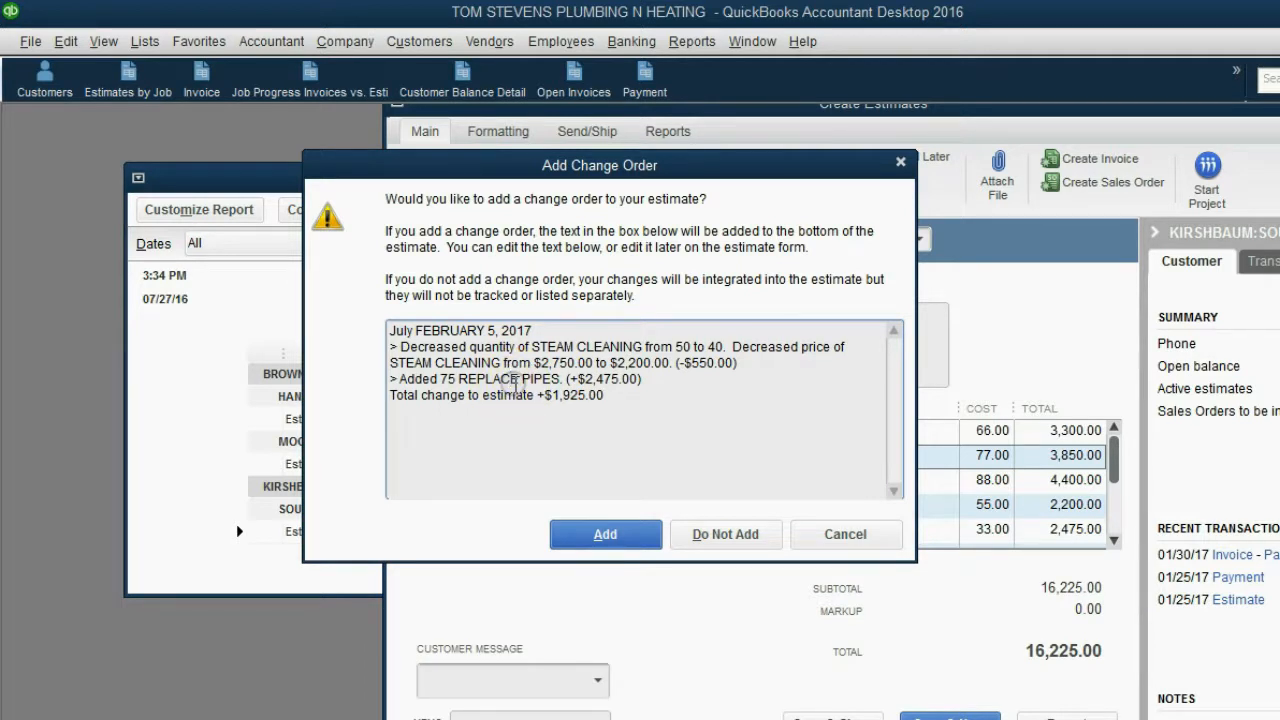
click(600, 533)
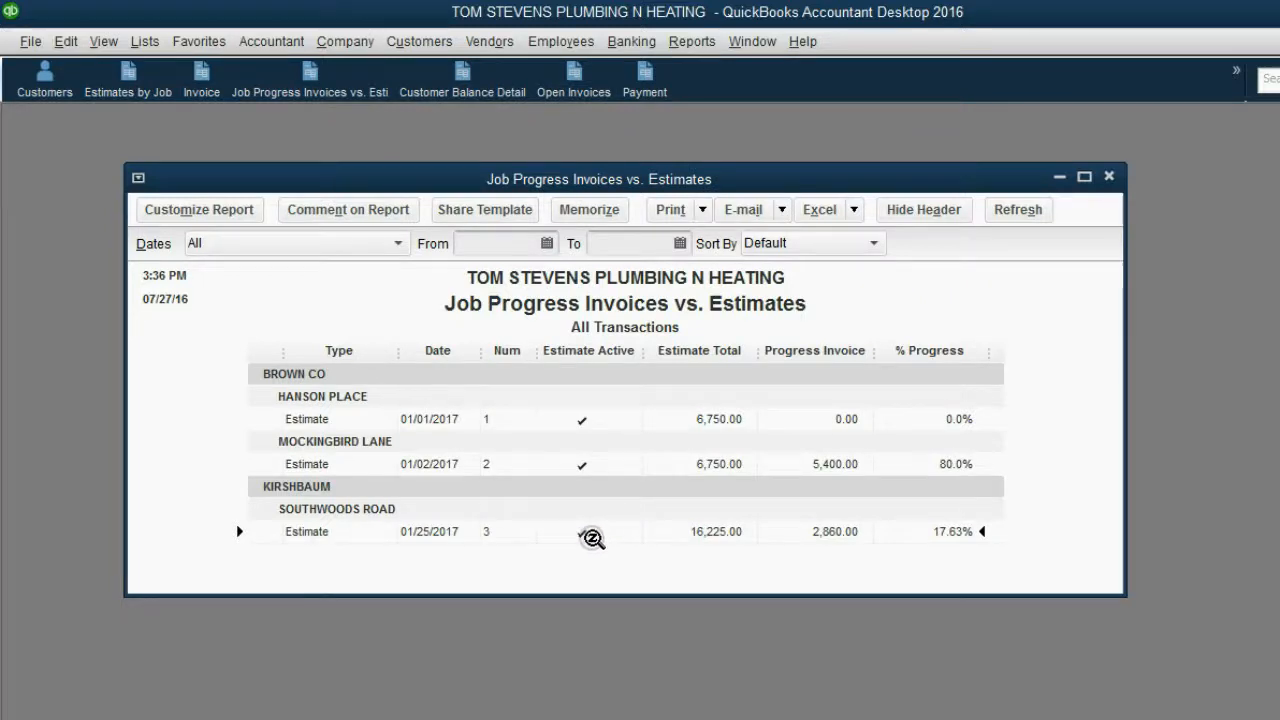
click(475, 315)
click(522, 319)
click(603, 310)
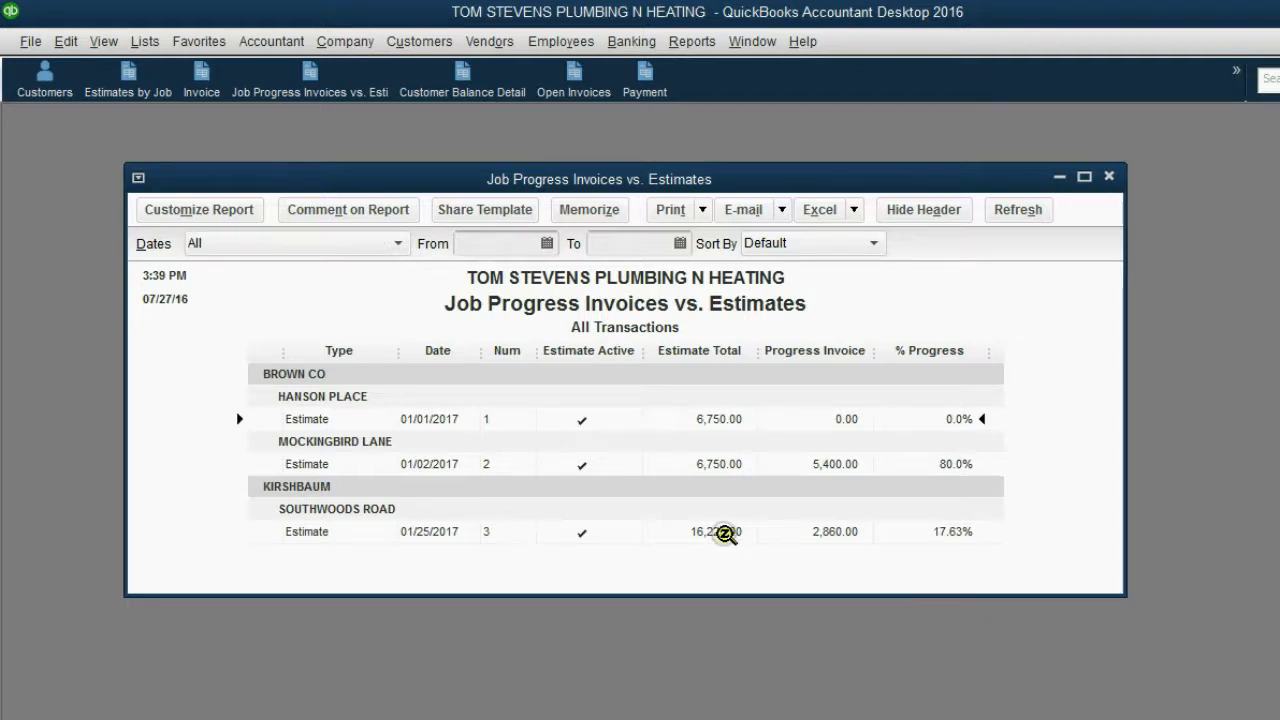
Open the Southwoods Road estimate from the report and examine its change order in the print preview
double_click(724, 532)
drag(648, 108, 383, 122)
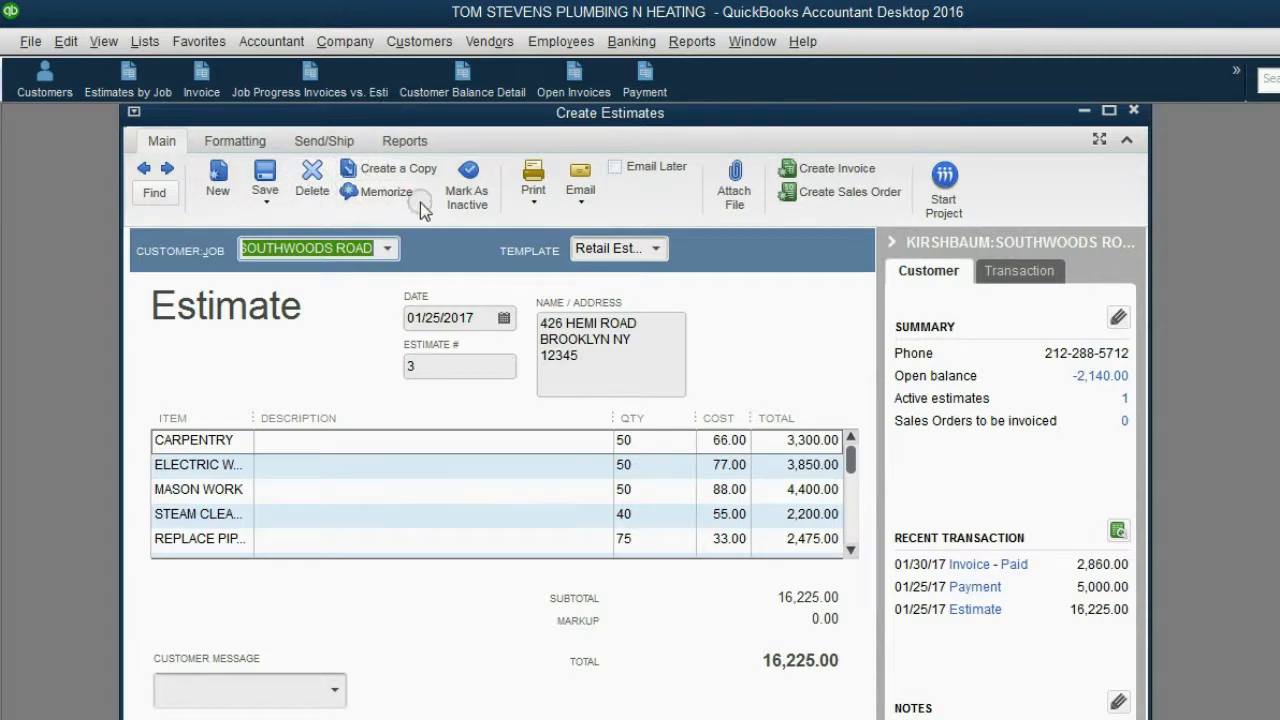
click(534, 202)
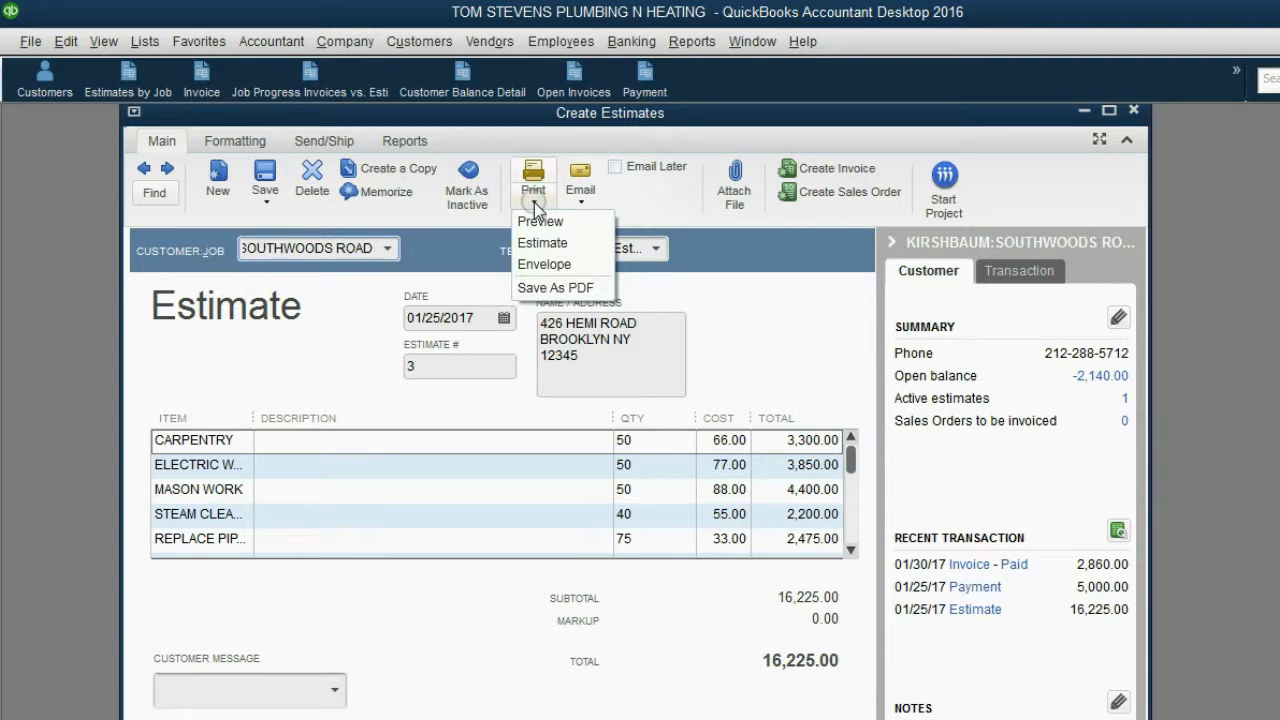
click(540, 222)
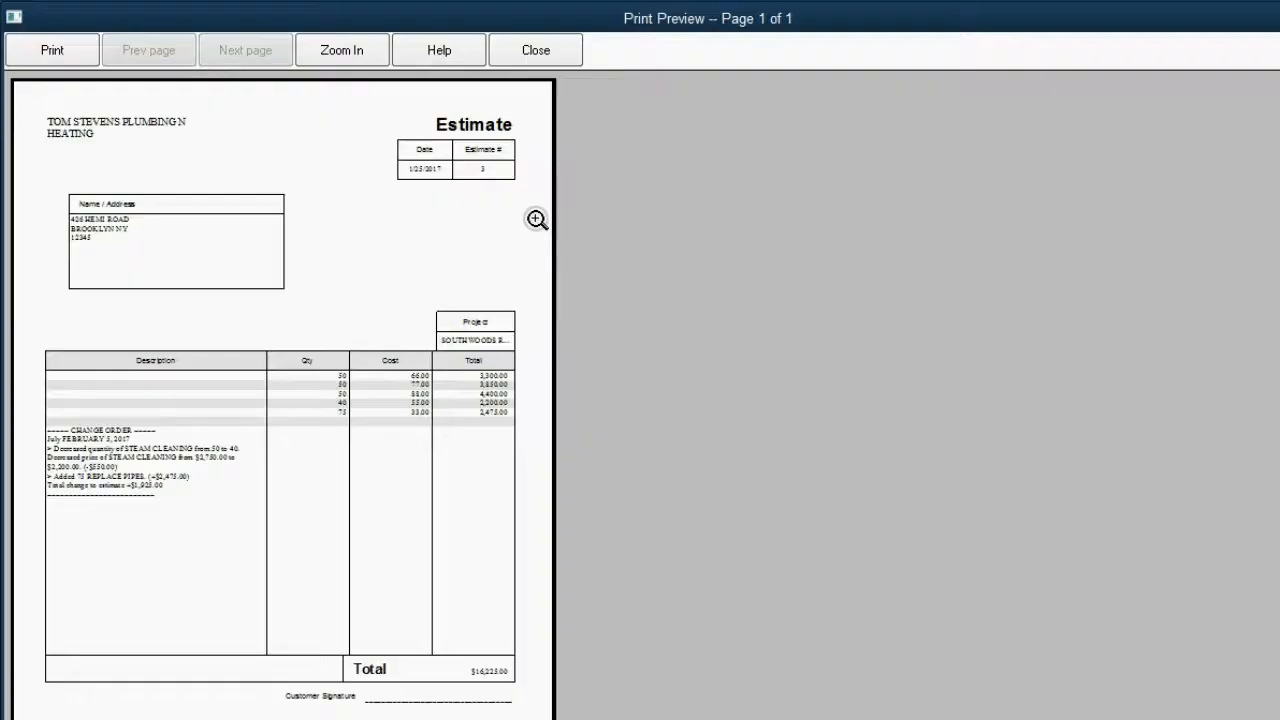
click(332, 471)
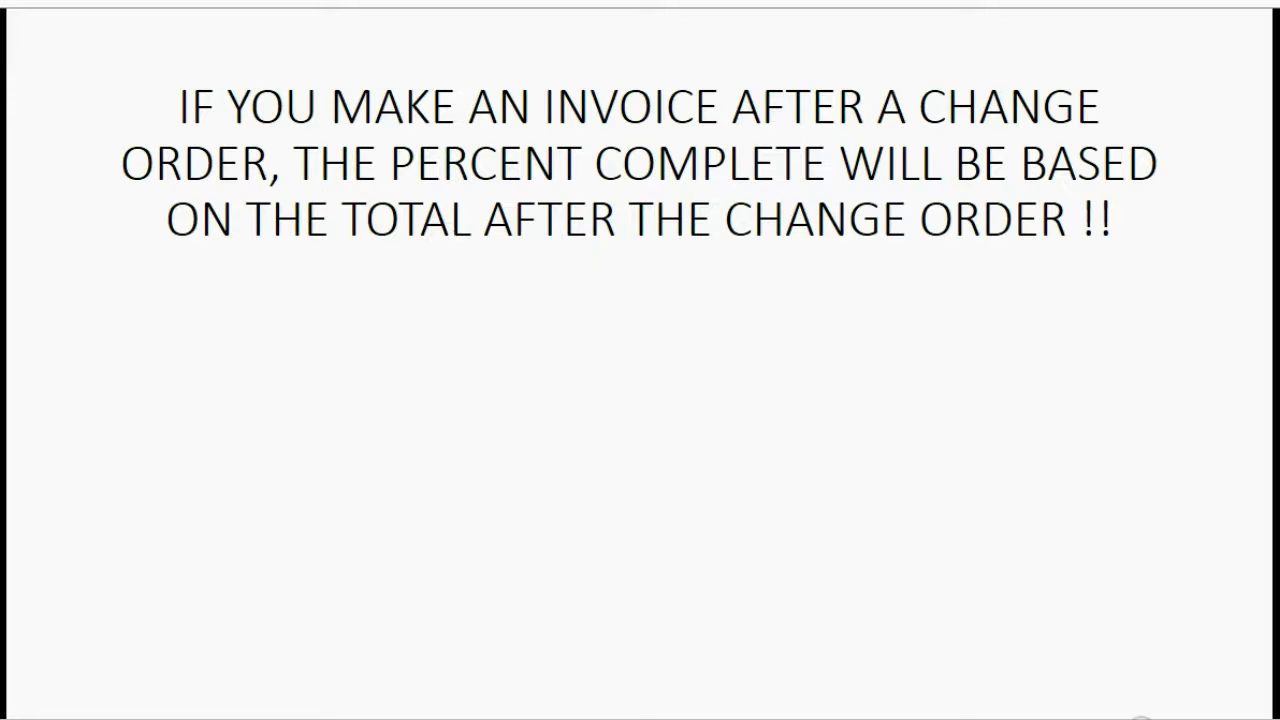
click(1153, 719)
click(1162, 719)
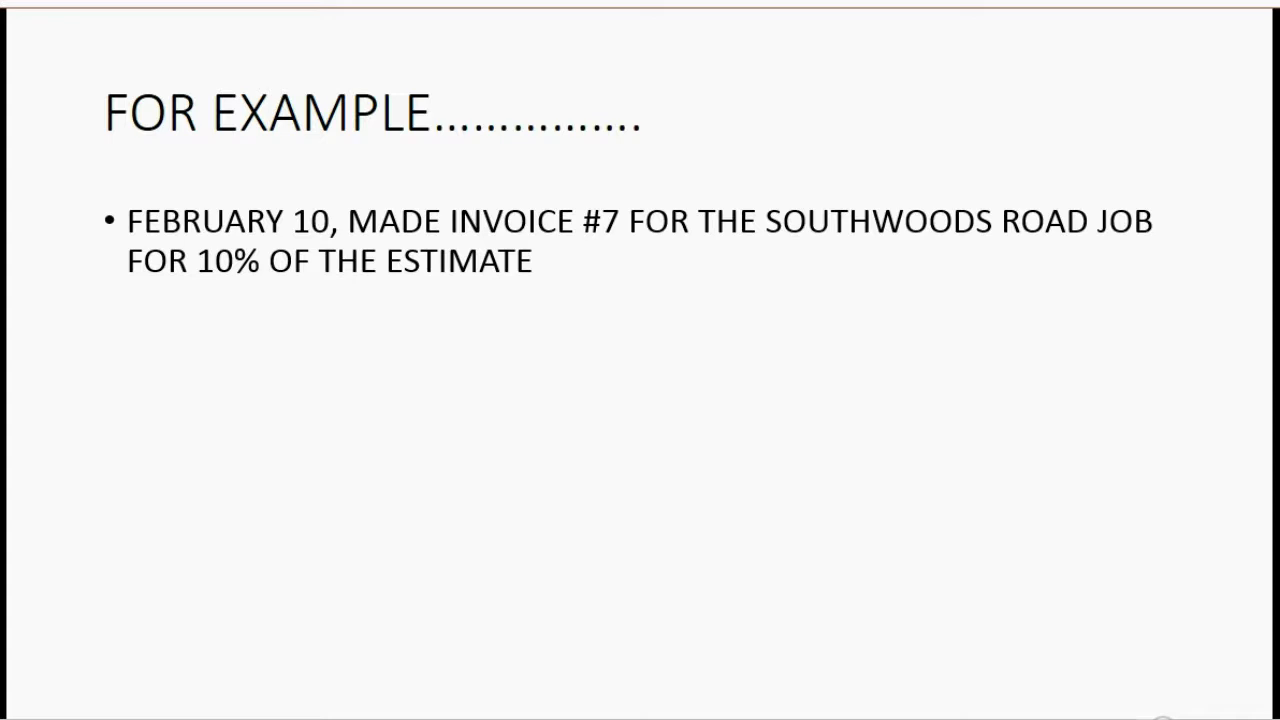
key(Right)
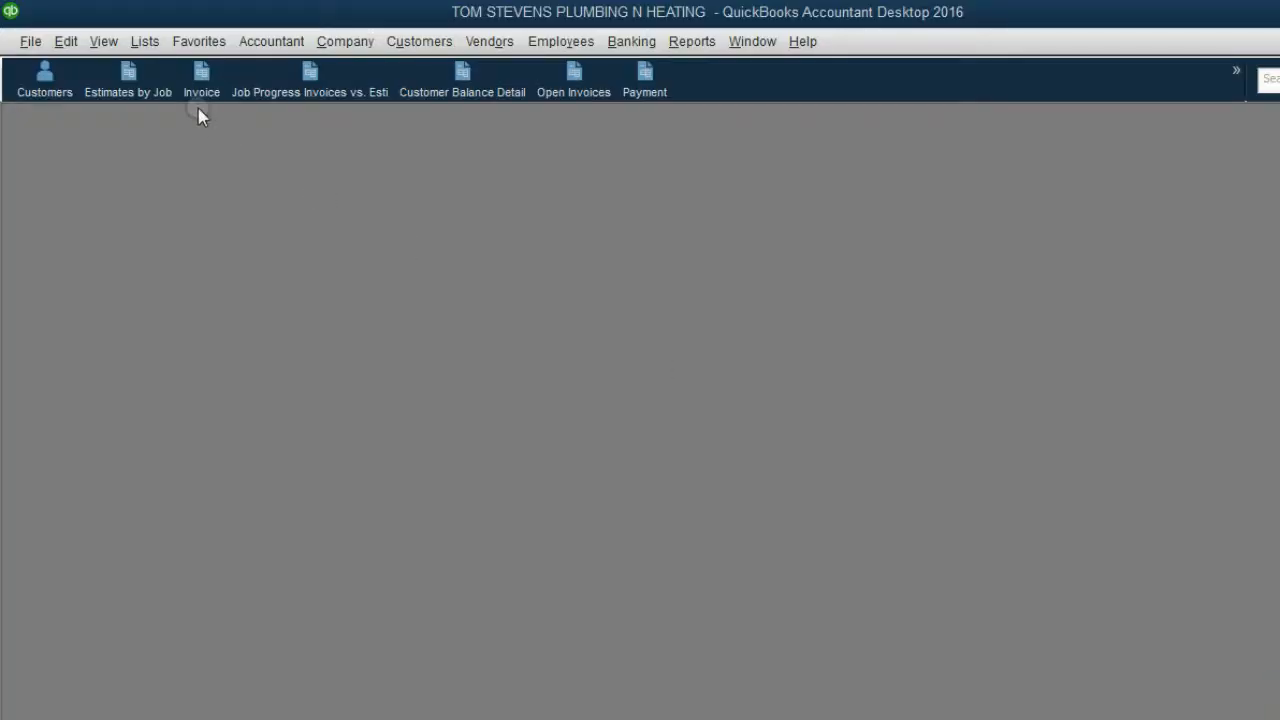
Start a new invoice for the SOUTHWOODS ROAD job
click(200, 88)
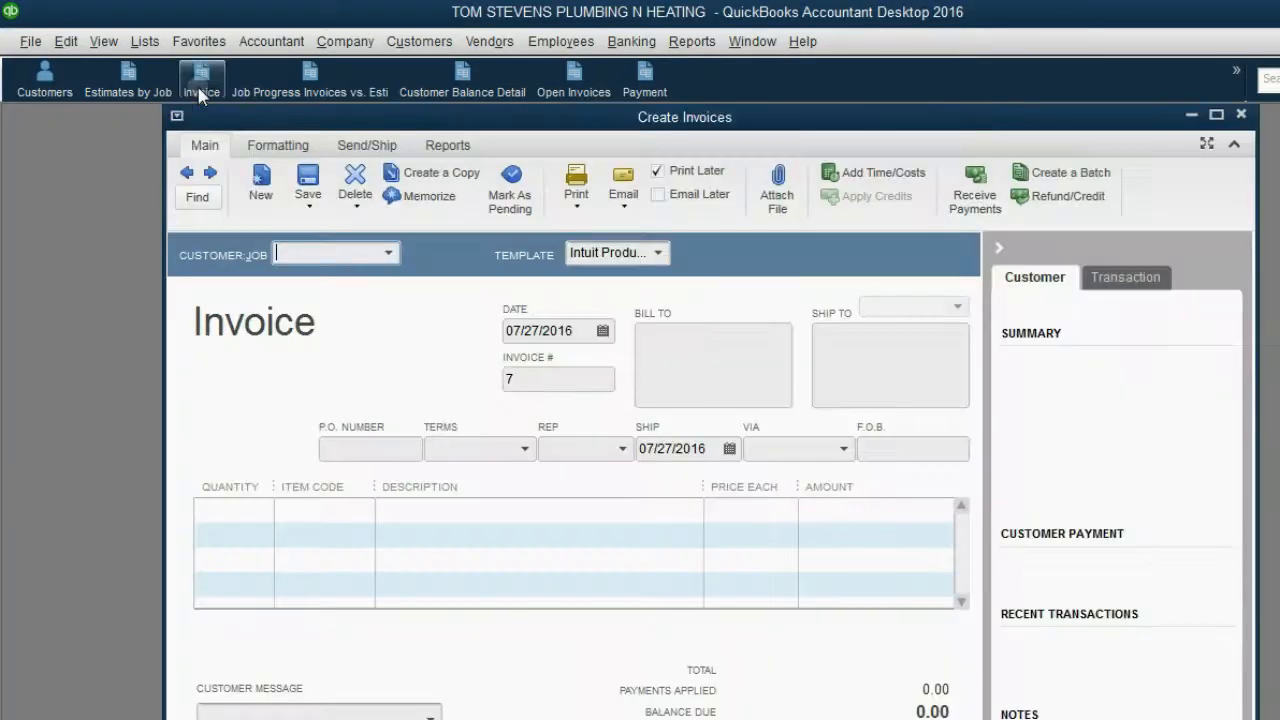
drag(221, 117, 148, 118)
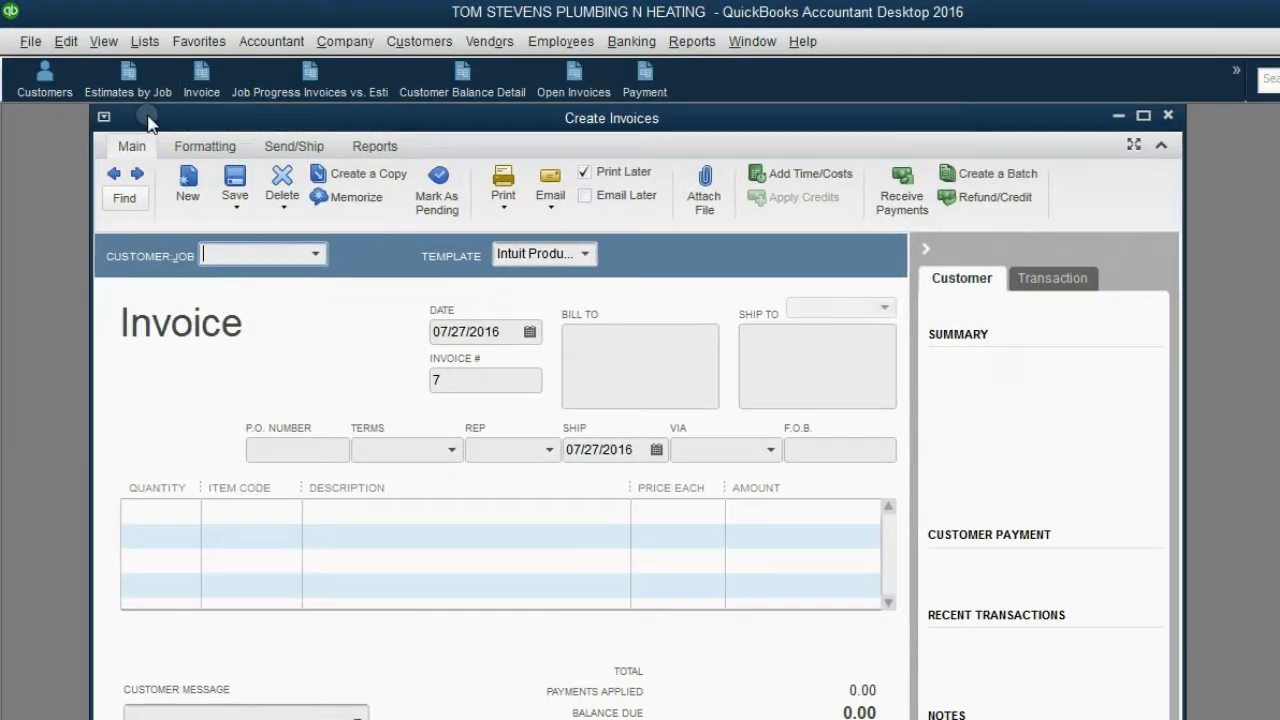
click(314, 254)
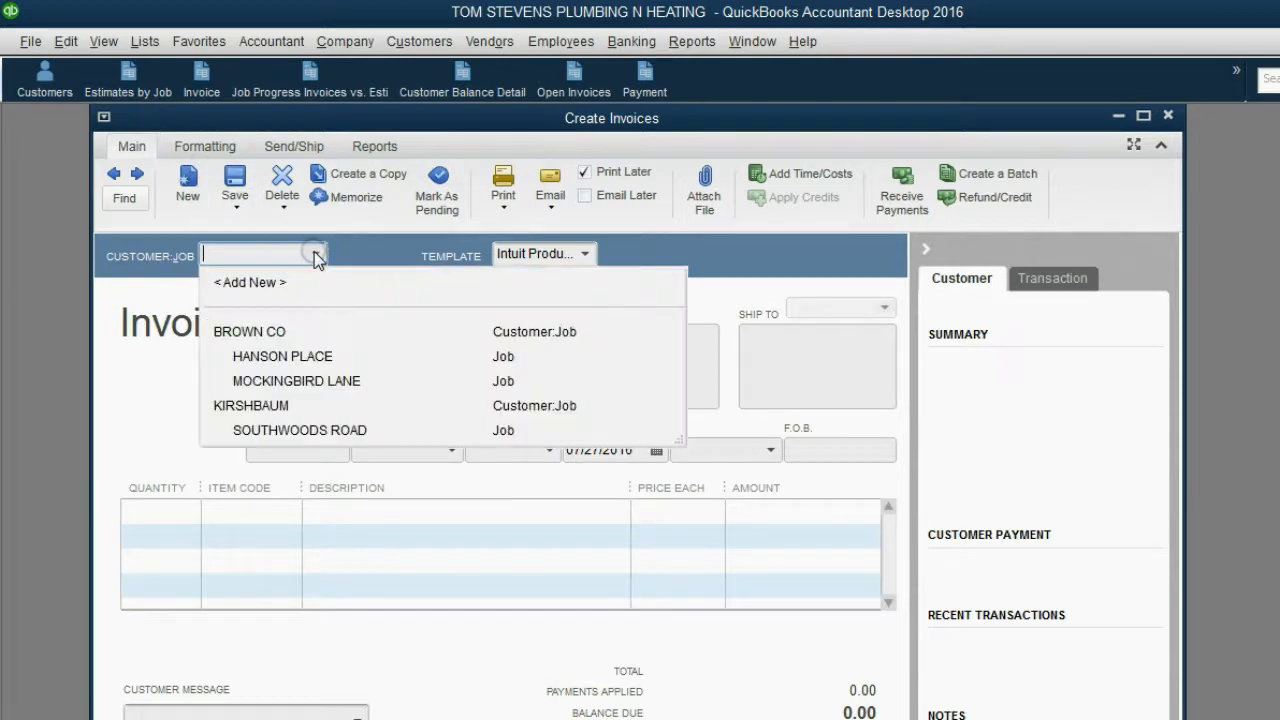
click(306, 430)
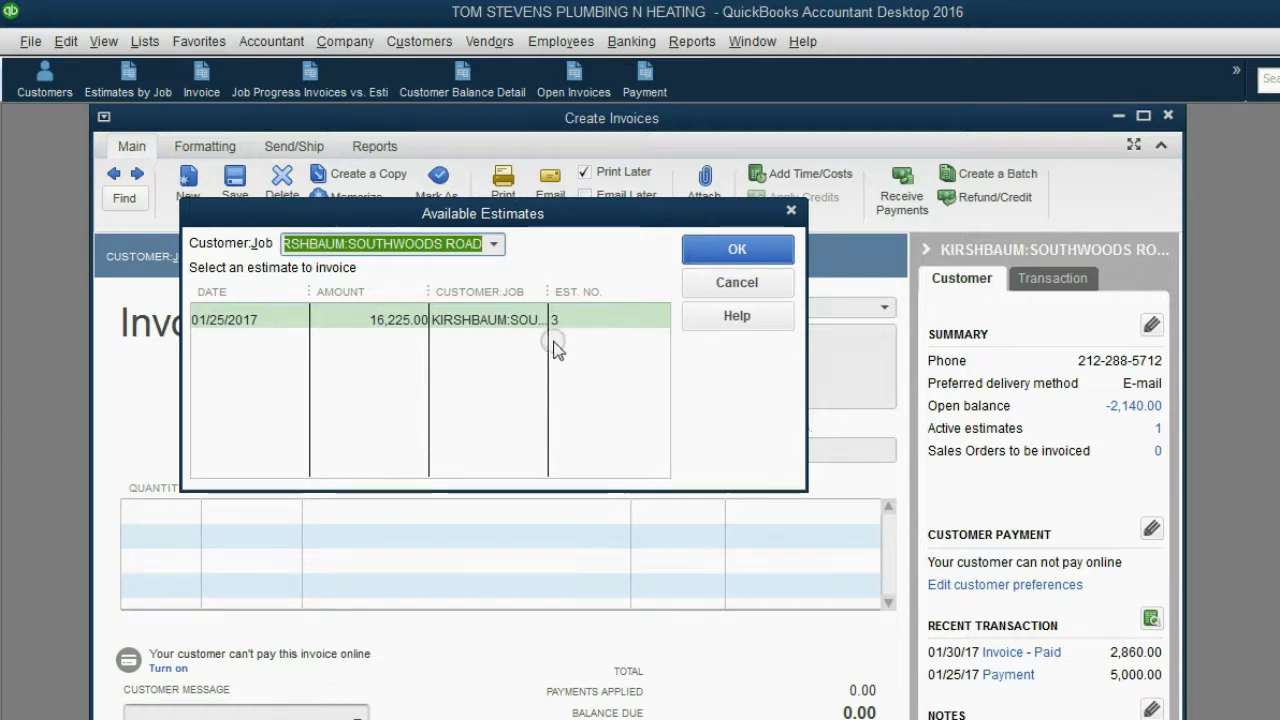
Base the invoice on the job's 01/25/2017 estimate, billing 10% of the entire estimate
click(512, 320)
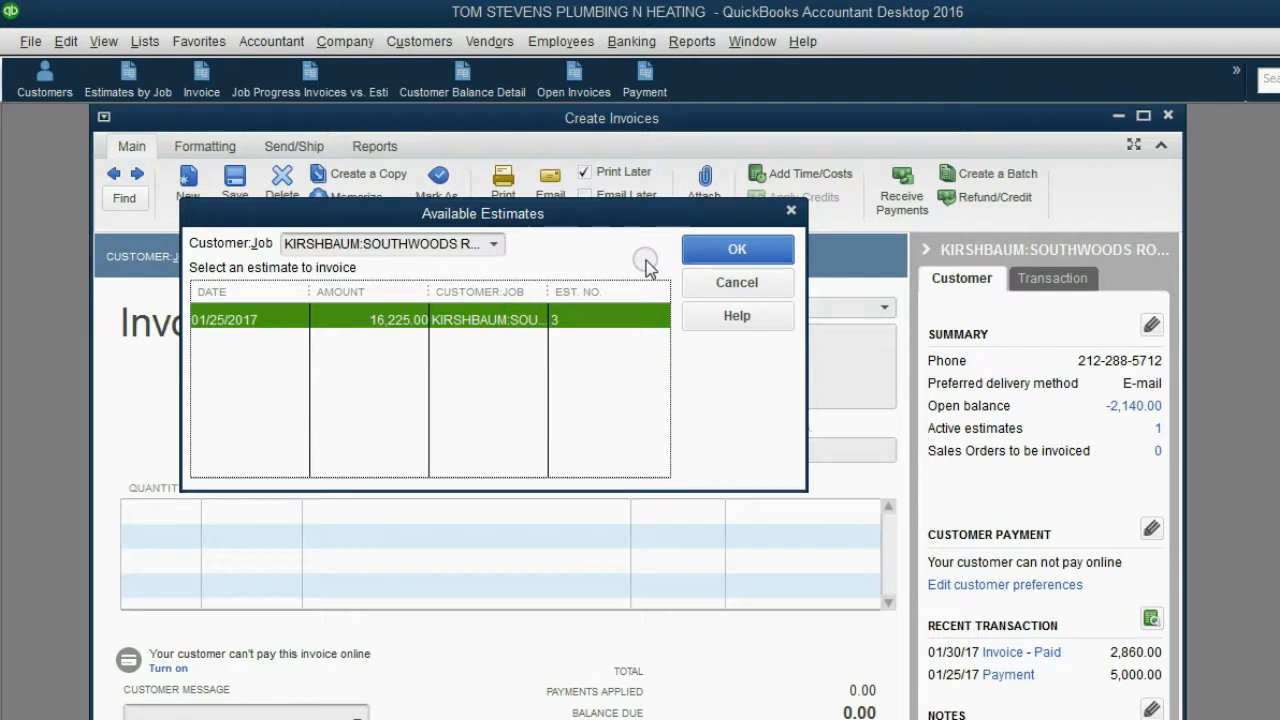
click(712, 249)
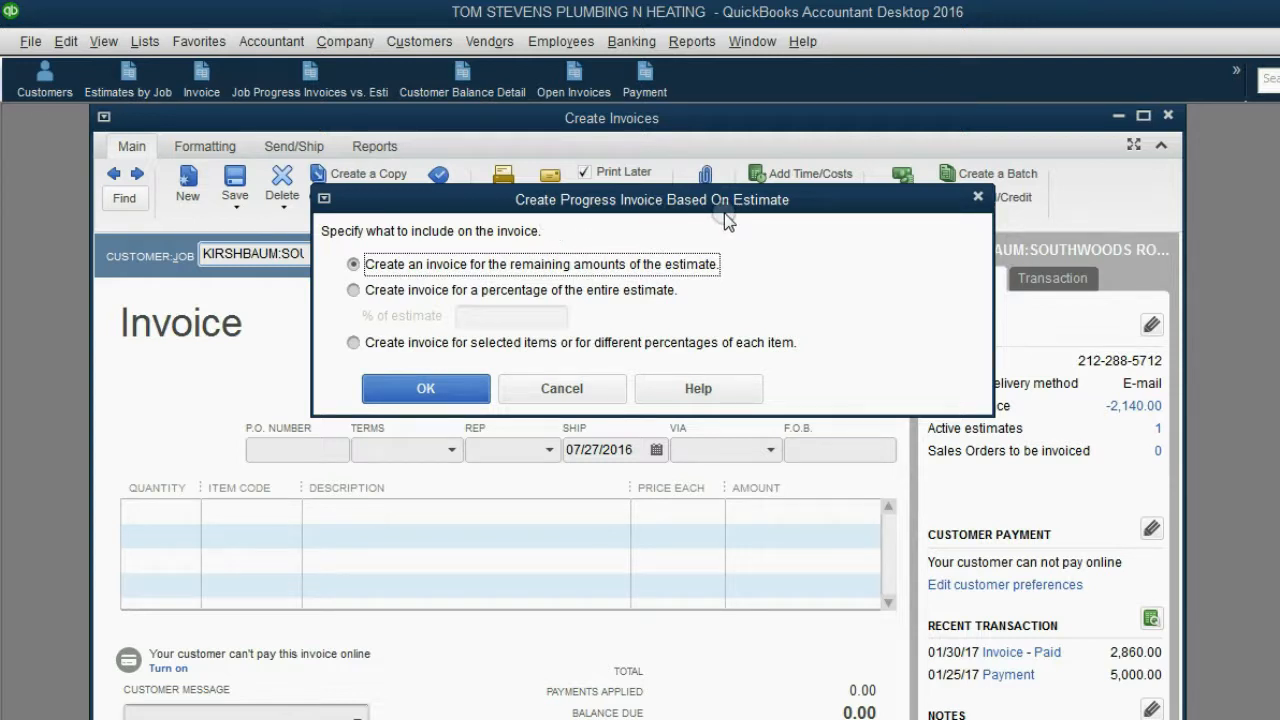
click(517, 292)
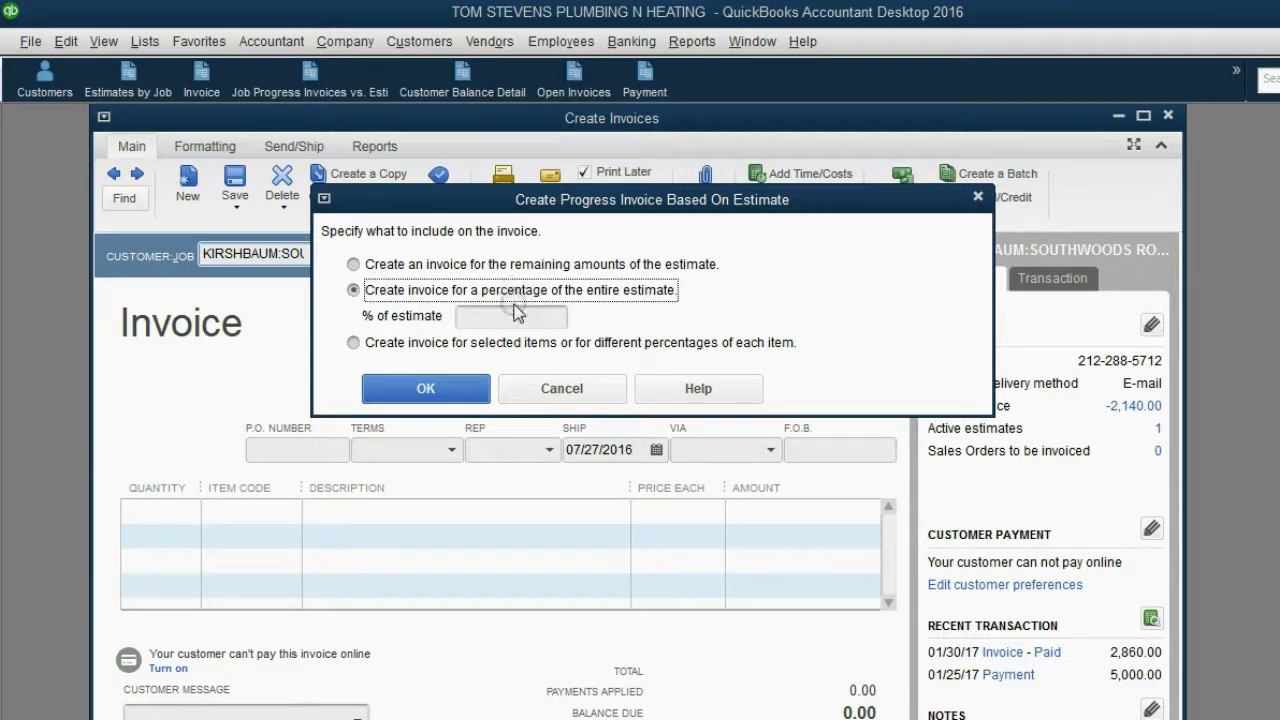
click(516, 318)
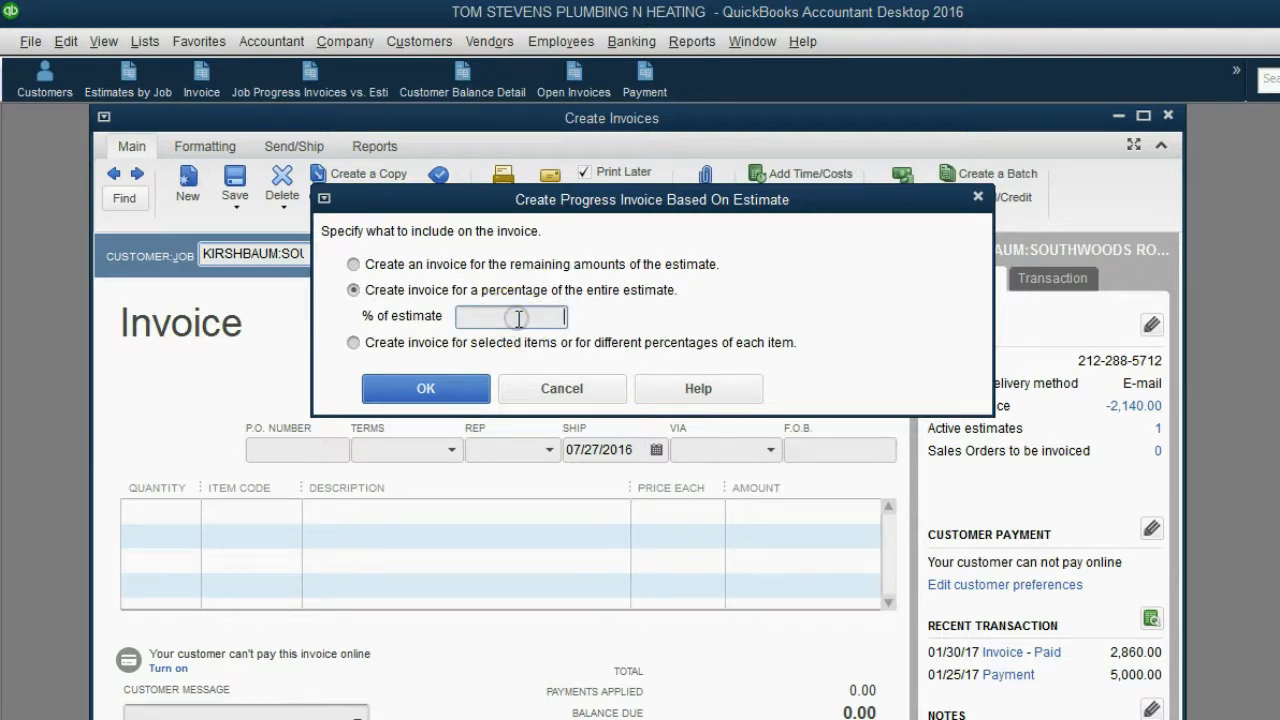
text(10)
key(Tab)
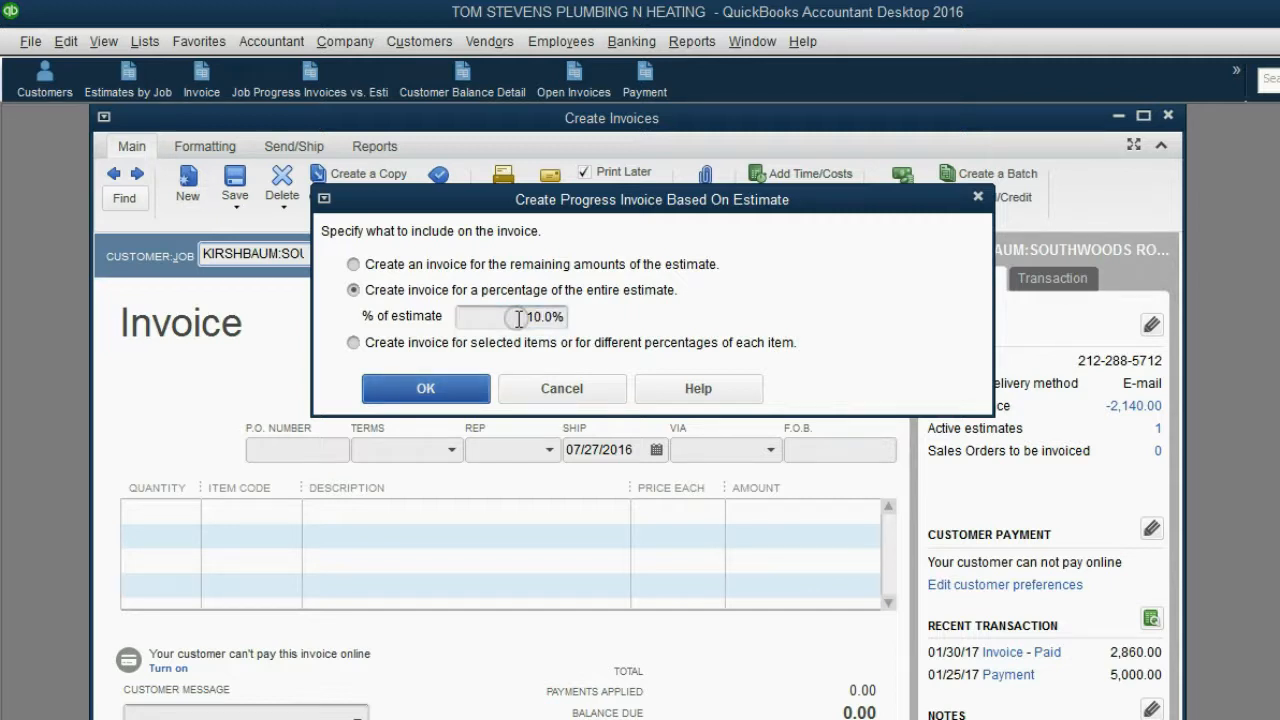
click(446, 385)
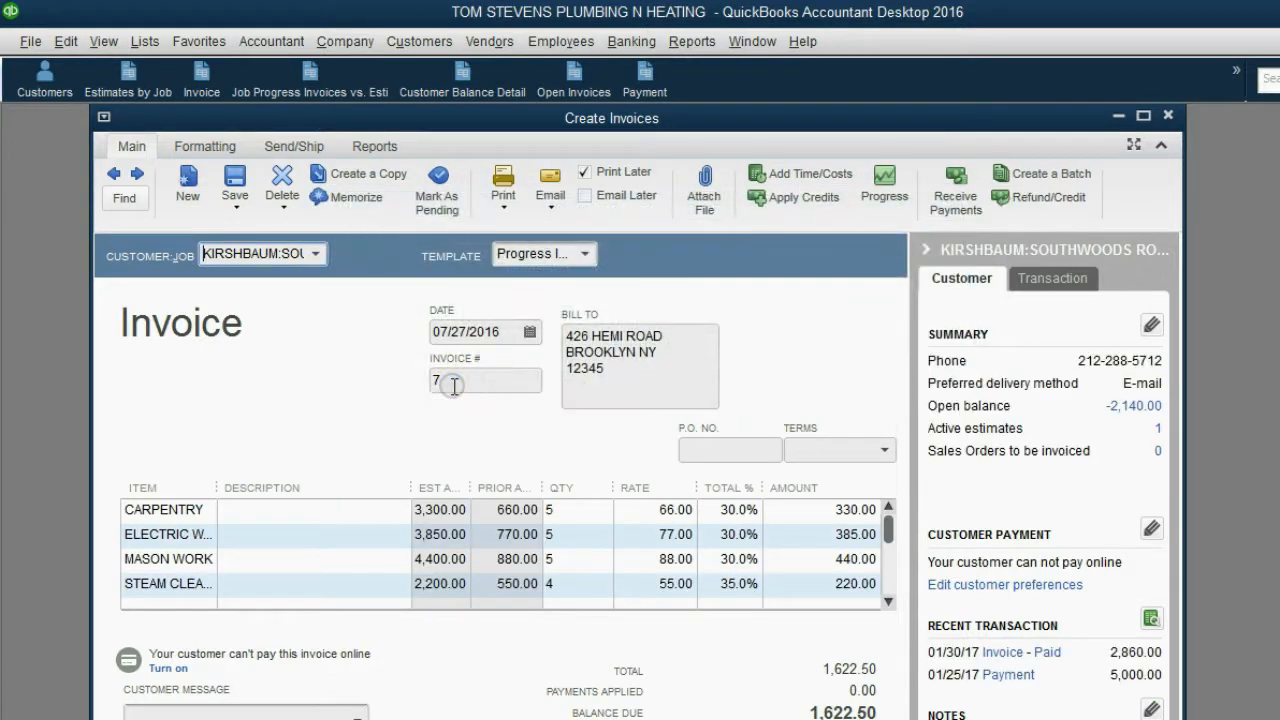
Examine the invoiced quantities of the carpentry, electric work, mason work, steam cleaning and replace pipes lines
click(581, 508)
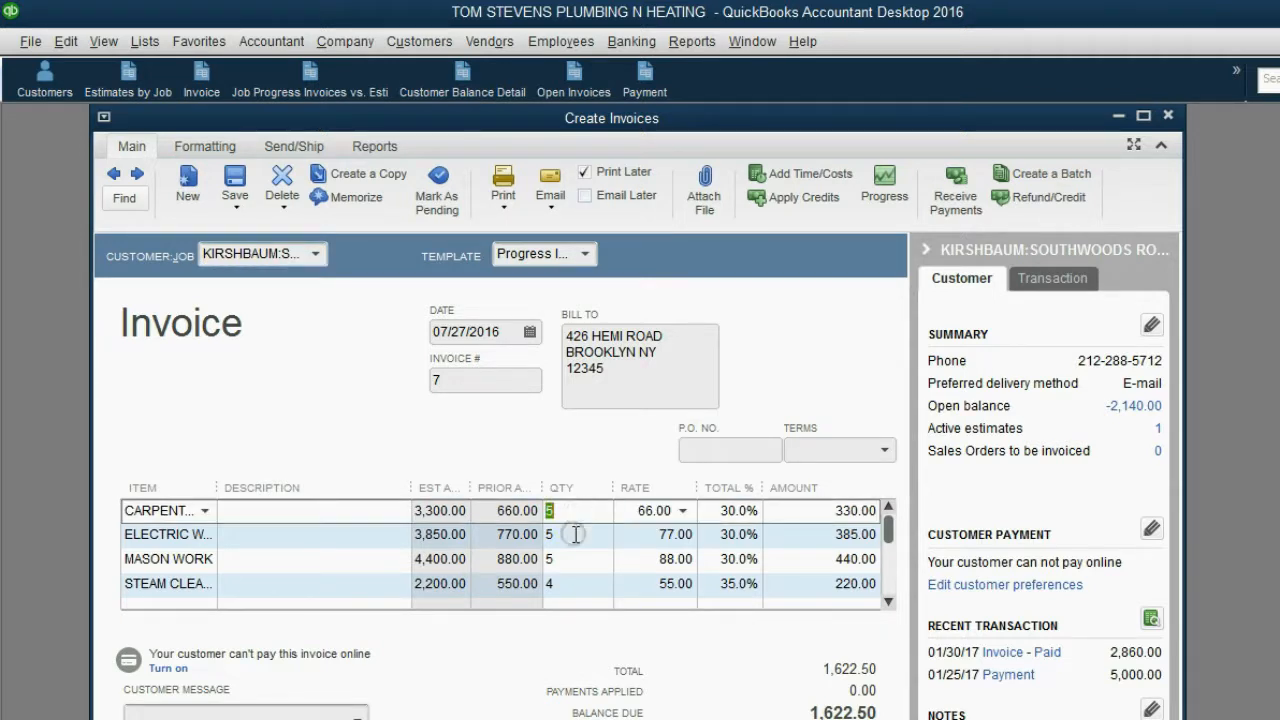
click(564, 532)
click(569, 561)
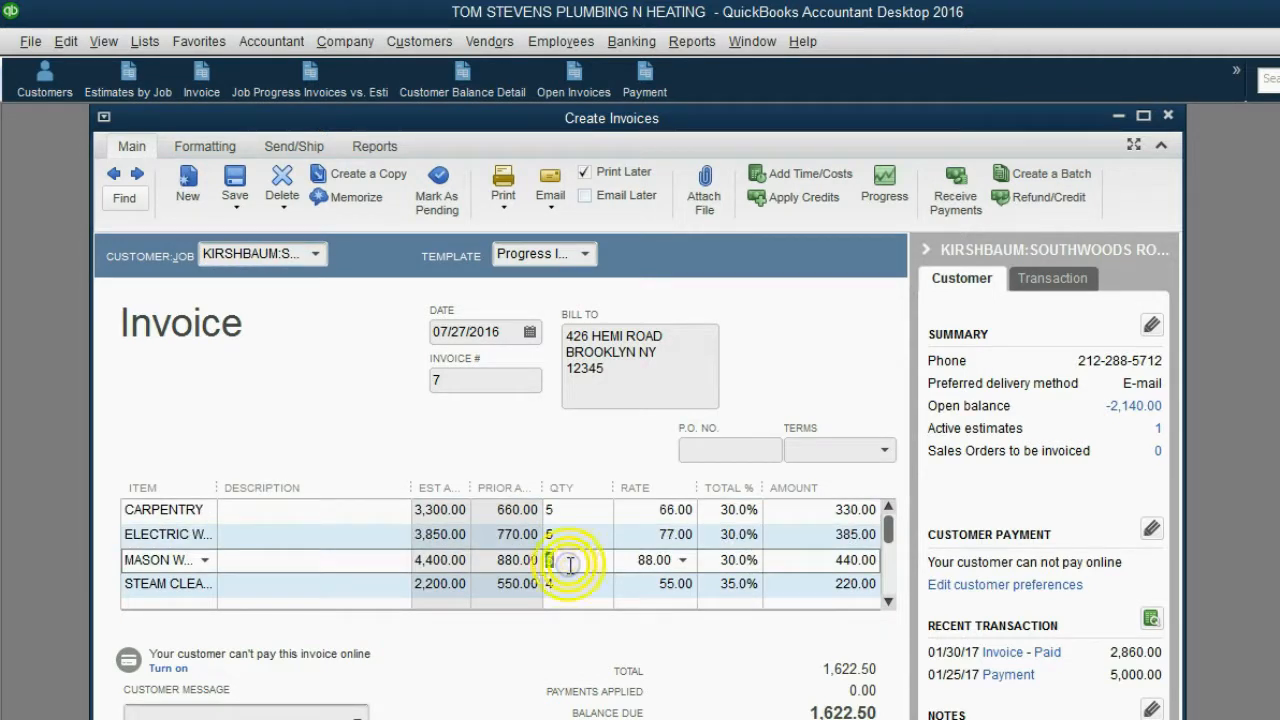
click(574, 507)
click(566, 535)
click(569, 560)
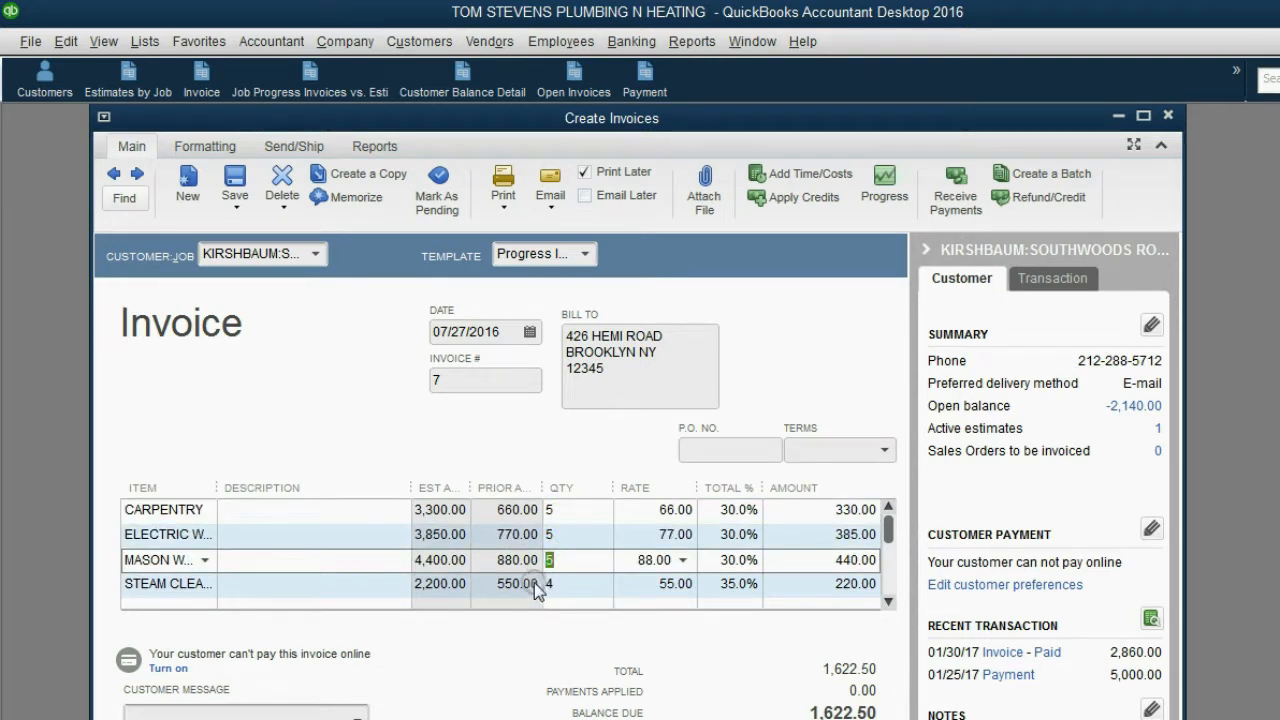
click(594, 580)
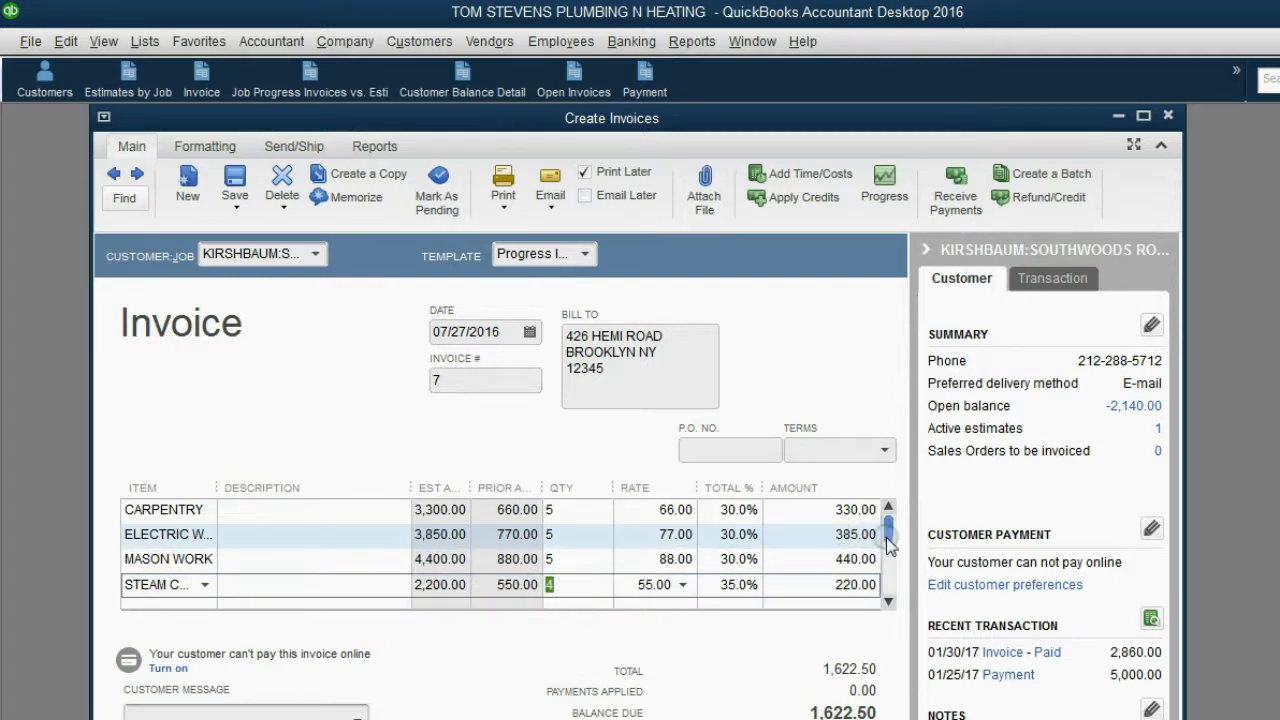
mouse_move(888, 537)
mouse_down()
mouse_move(888, 568)
mouse_move(888, 547)
mouse_up()
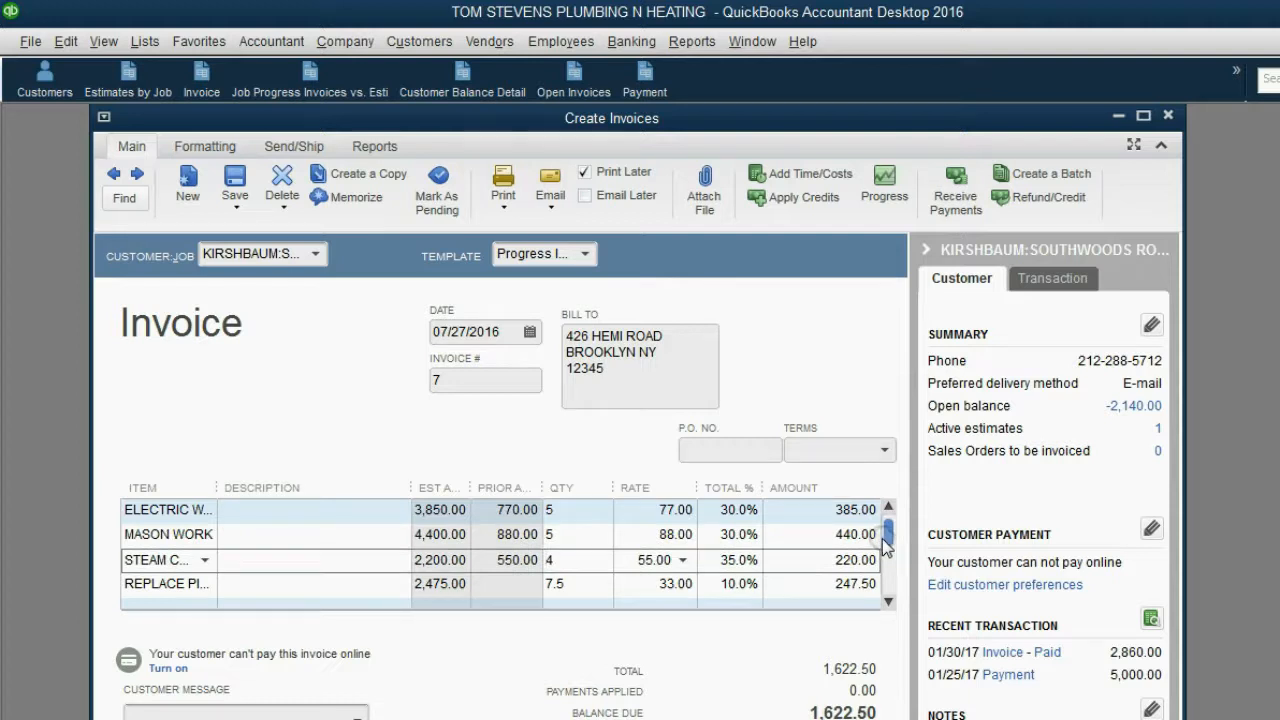
click(575, 583)
click(576, 583)
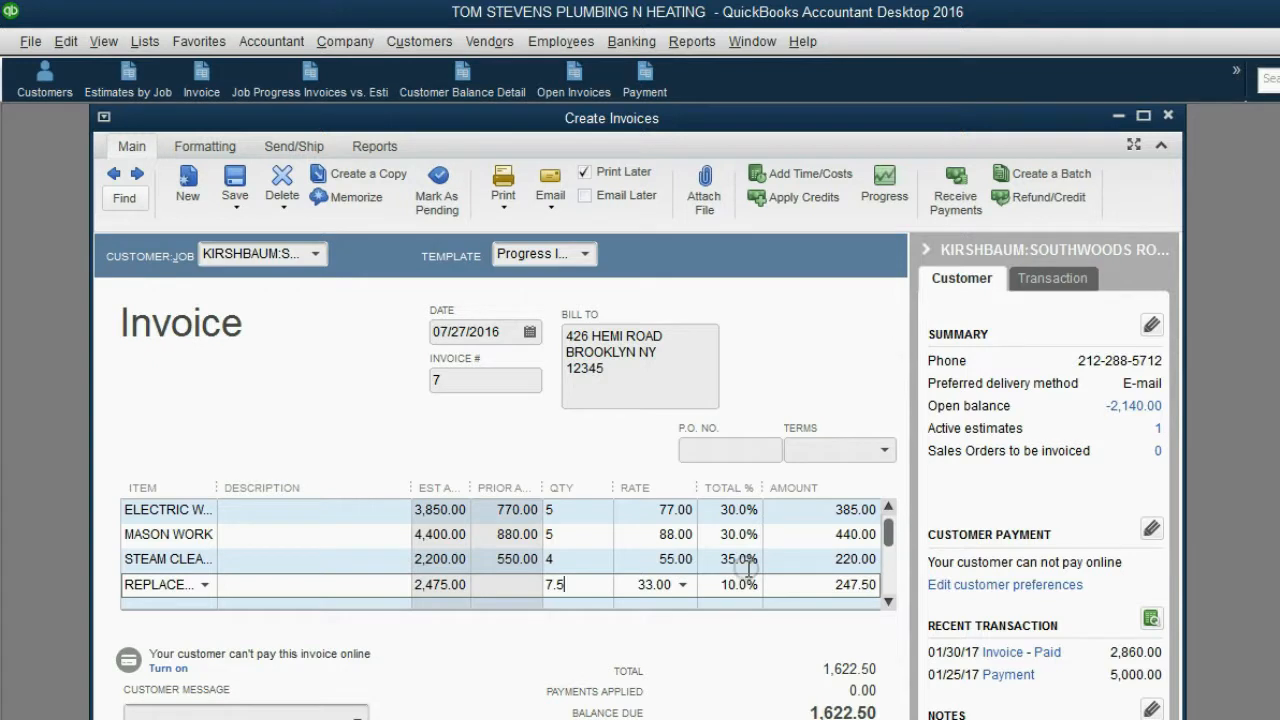
Save and close the progress invoice without applying the customer's available credits
drag(723, 117, 995, 113)
click(860, 712)
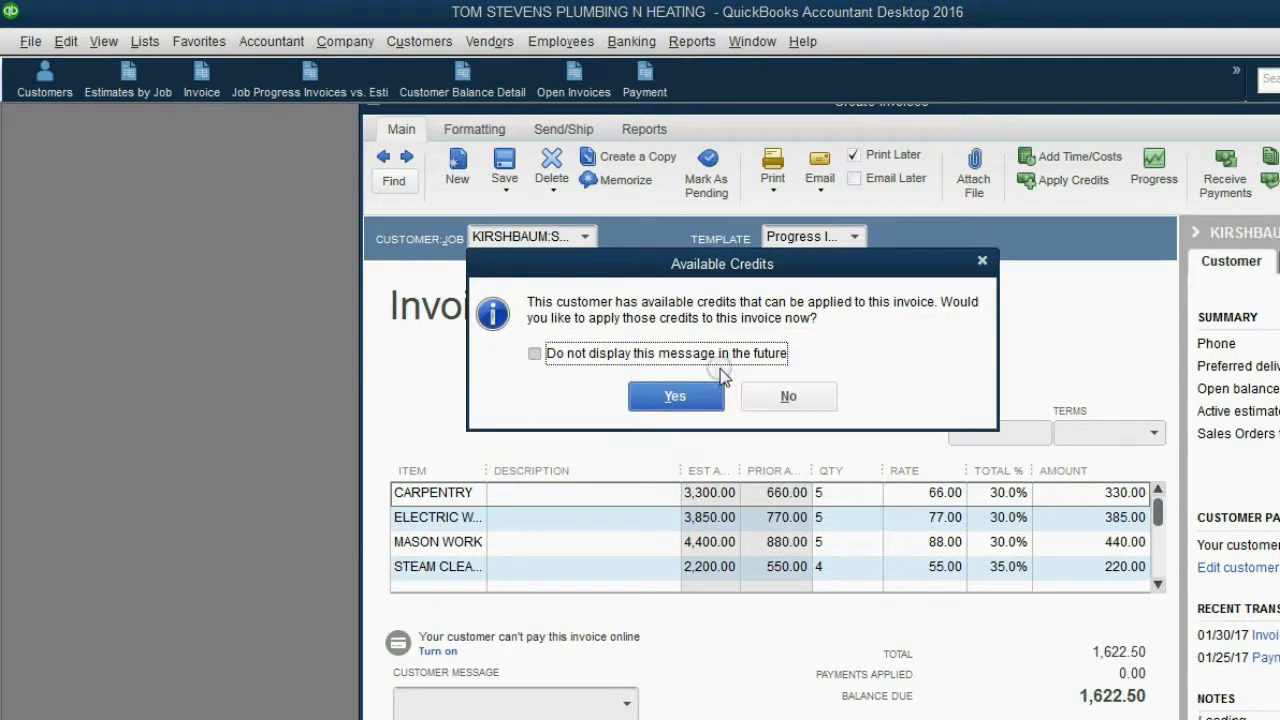
click(787, 397)
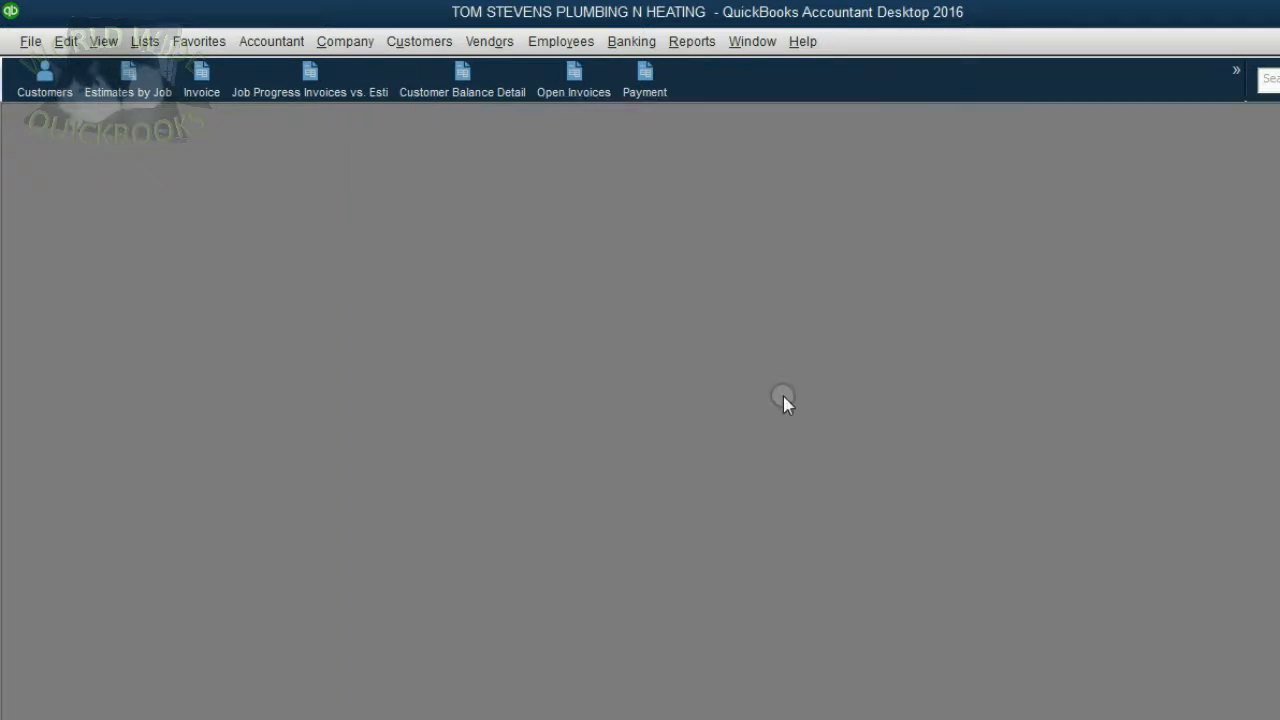
Open the Job Progress Invoices vs. Estimates report and check the progress percentage for SOUTHWOODS ROAD
click(308, 88)
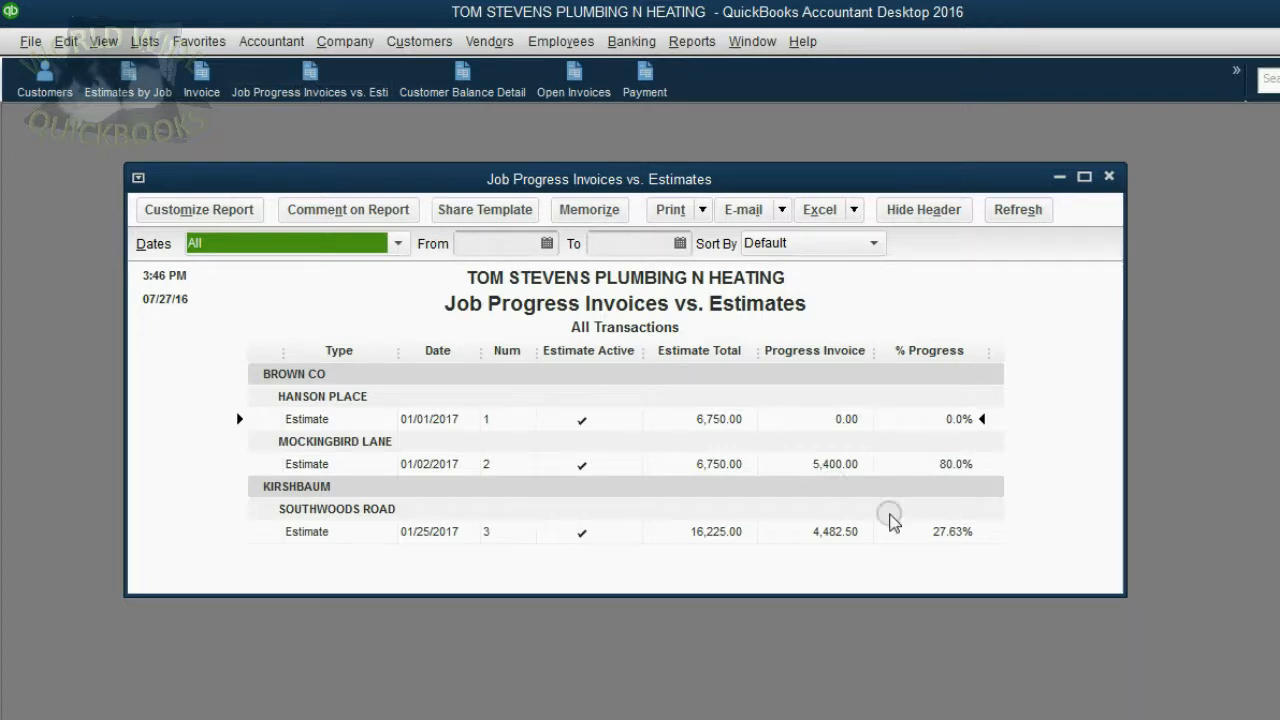
click(930, 528)
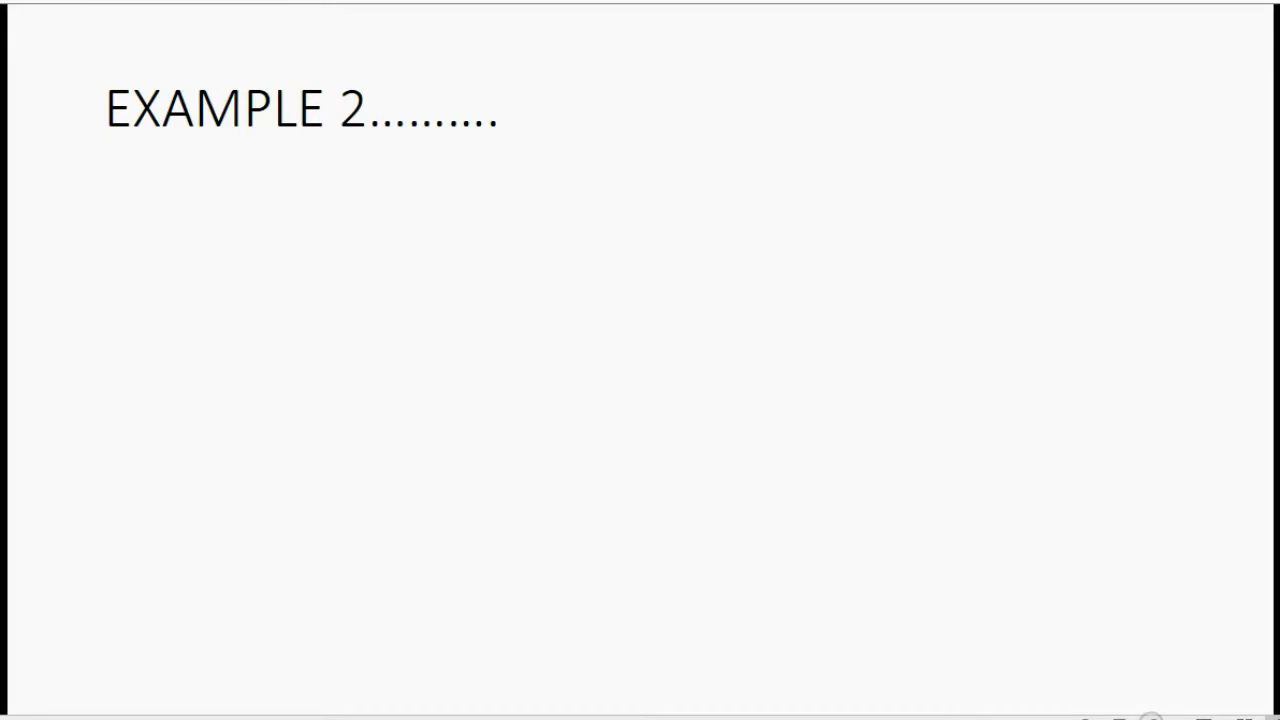
click(1152, 714)
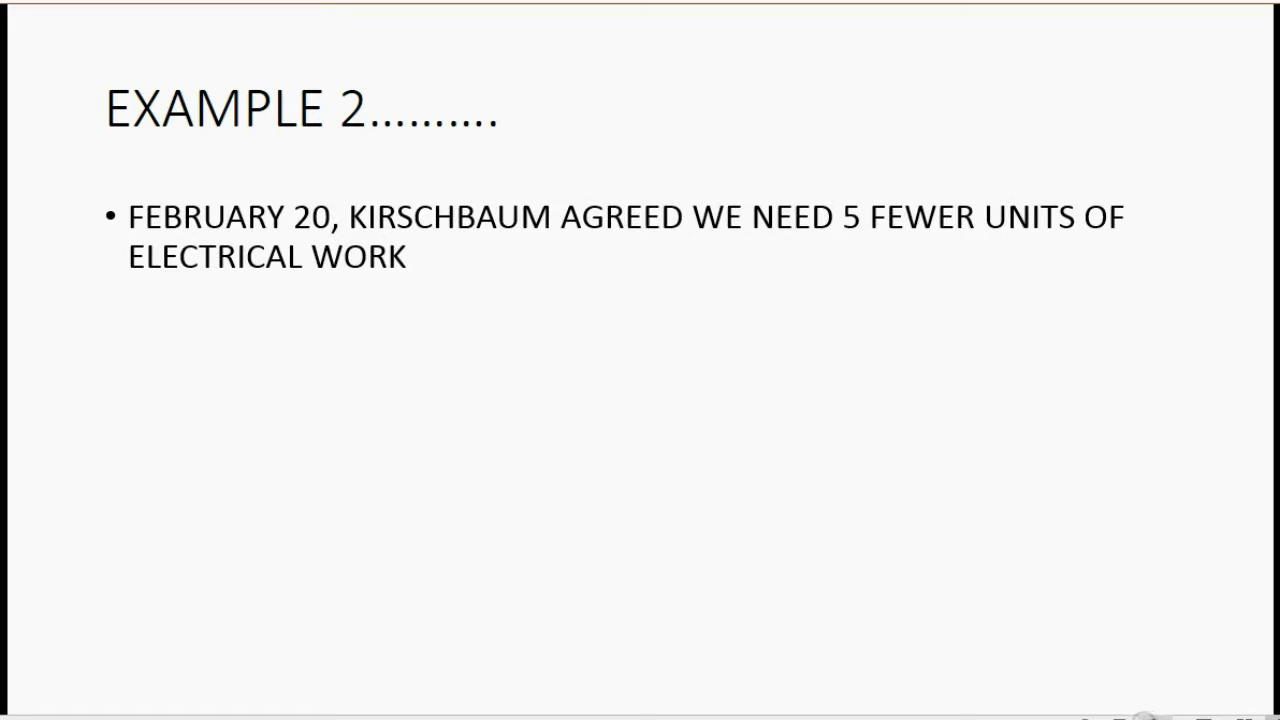
click(1145, 716)
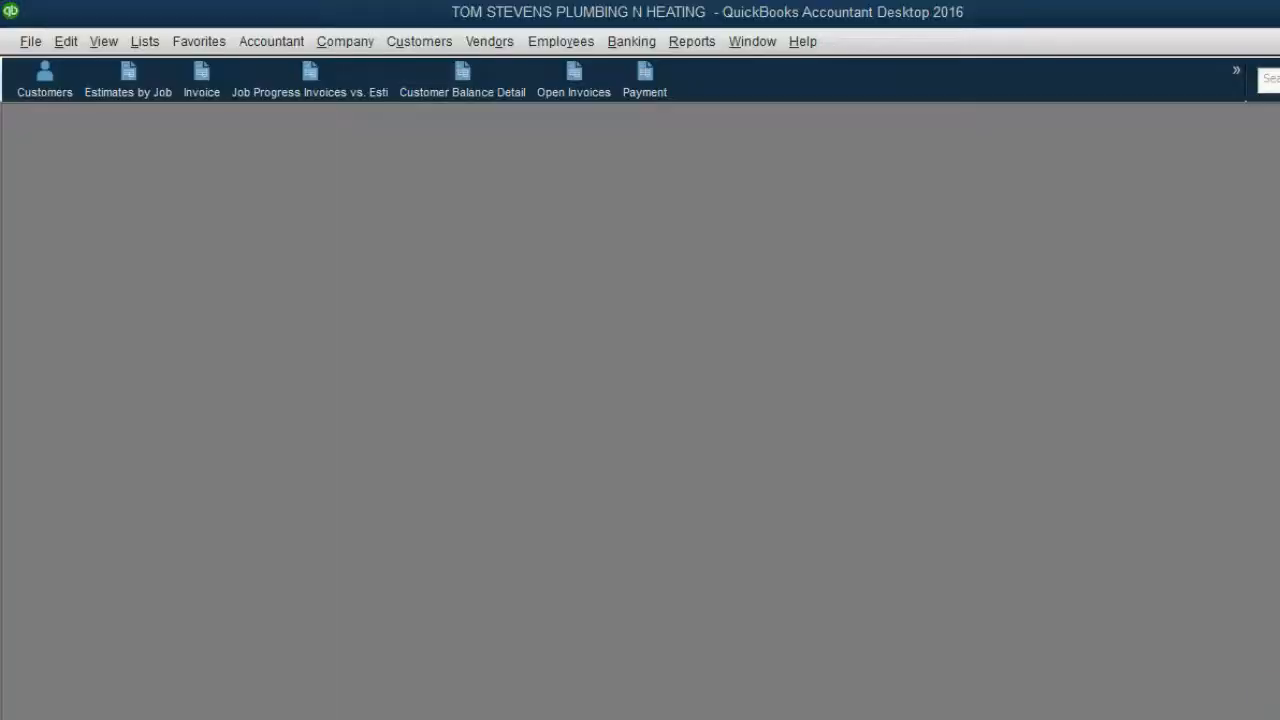
Open the Southwoods Road estimate from the Job Progress Invoices vs. Estimates report and set the electric work quantity to 45
click(312, 90)
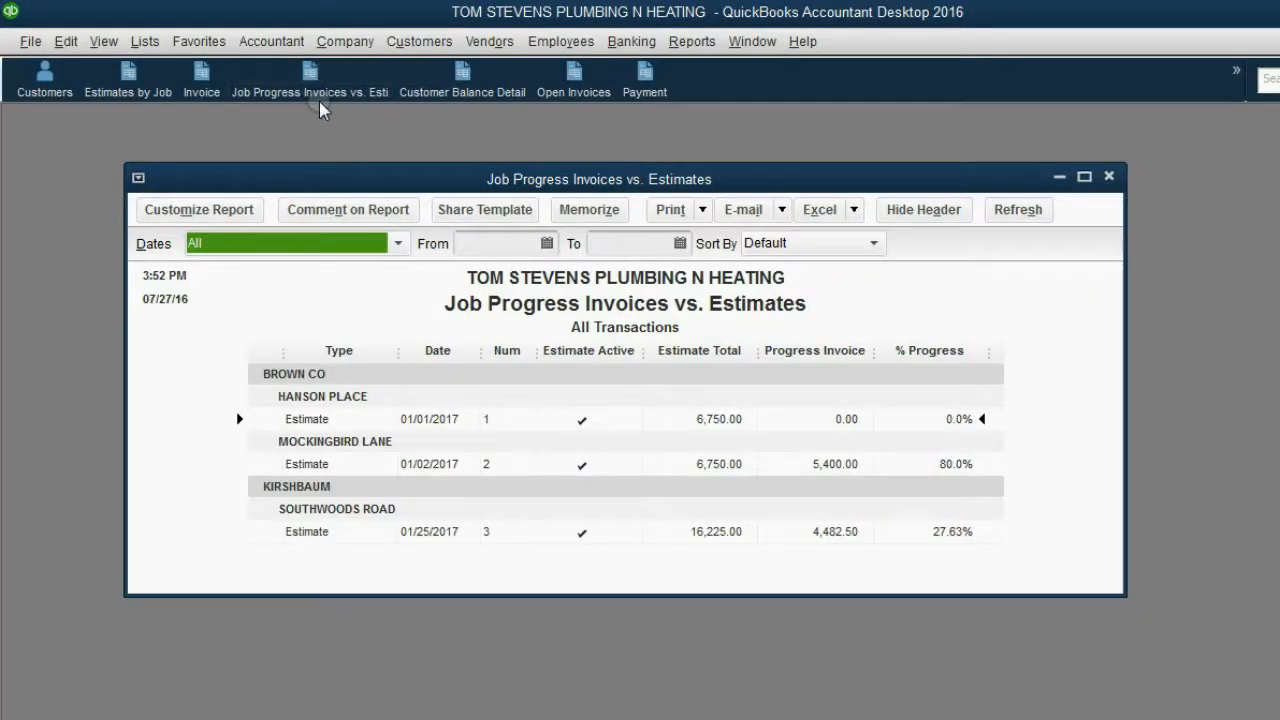
click(945, 528)
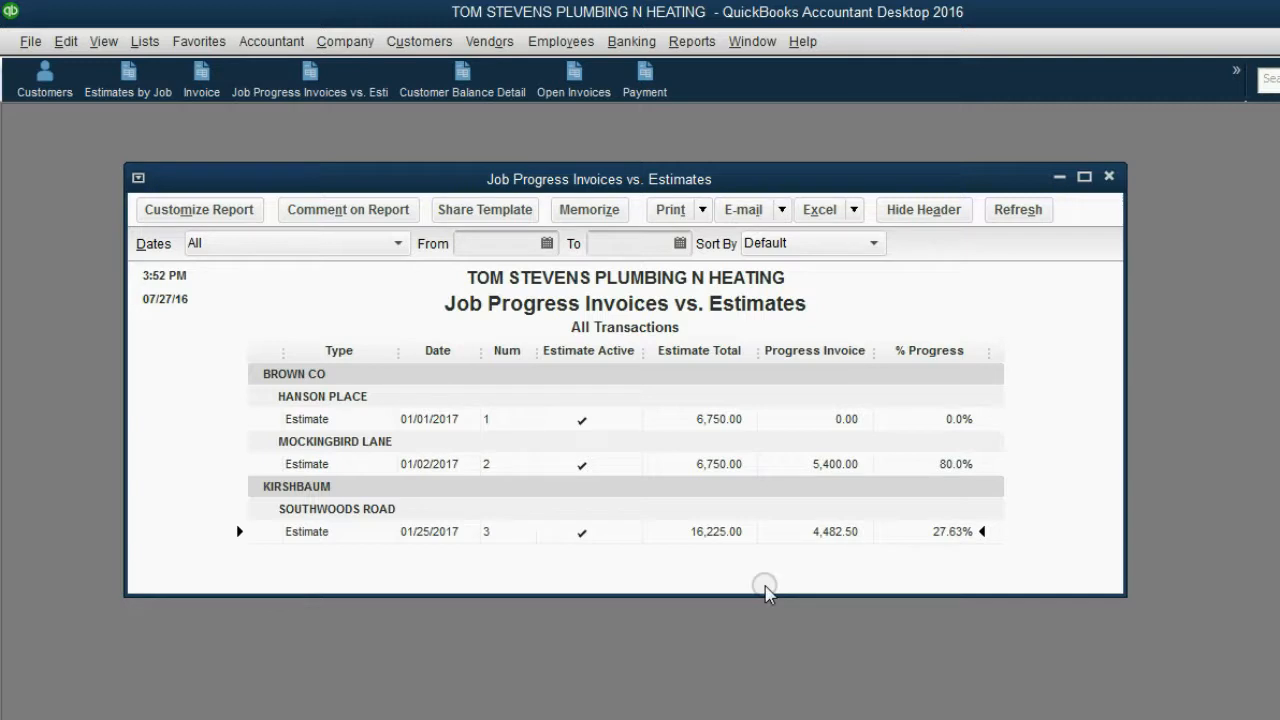
double_click(719, 532)
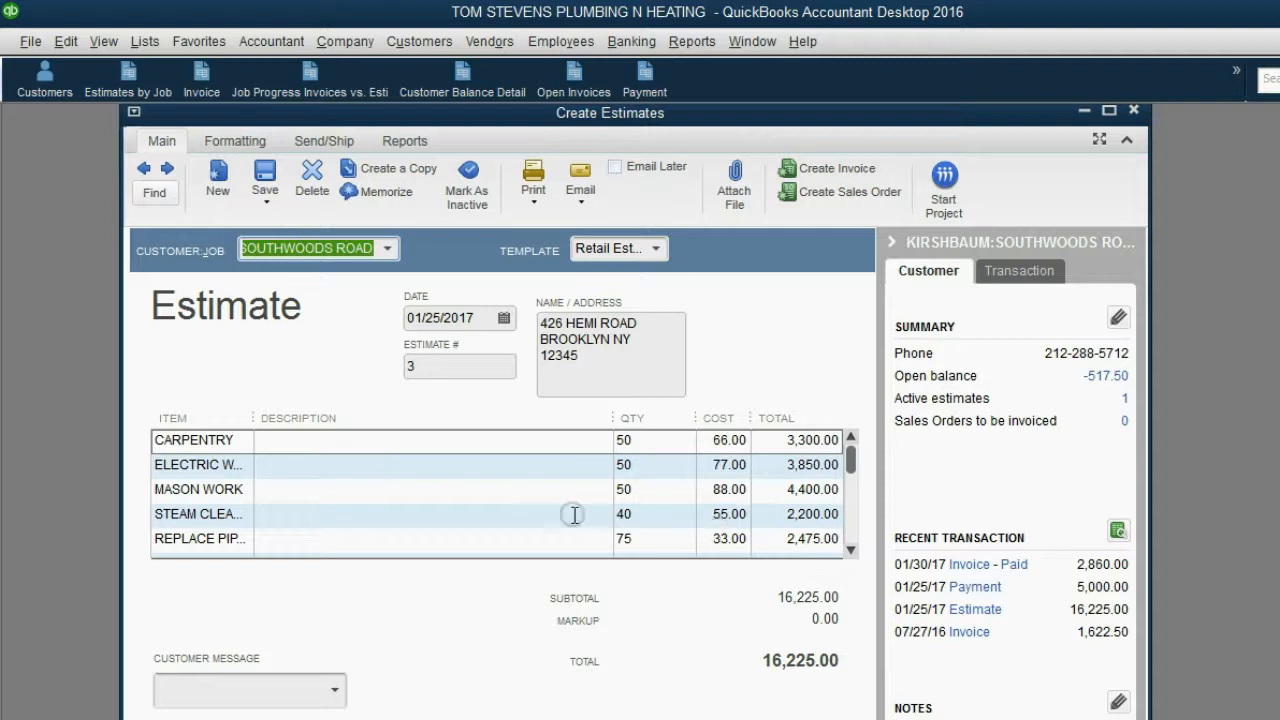
click(355, 465)
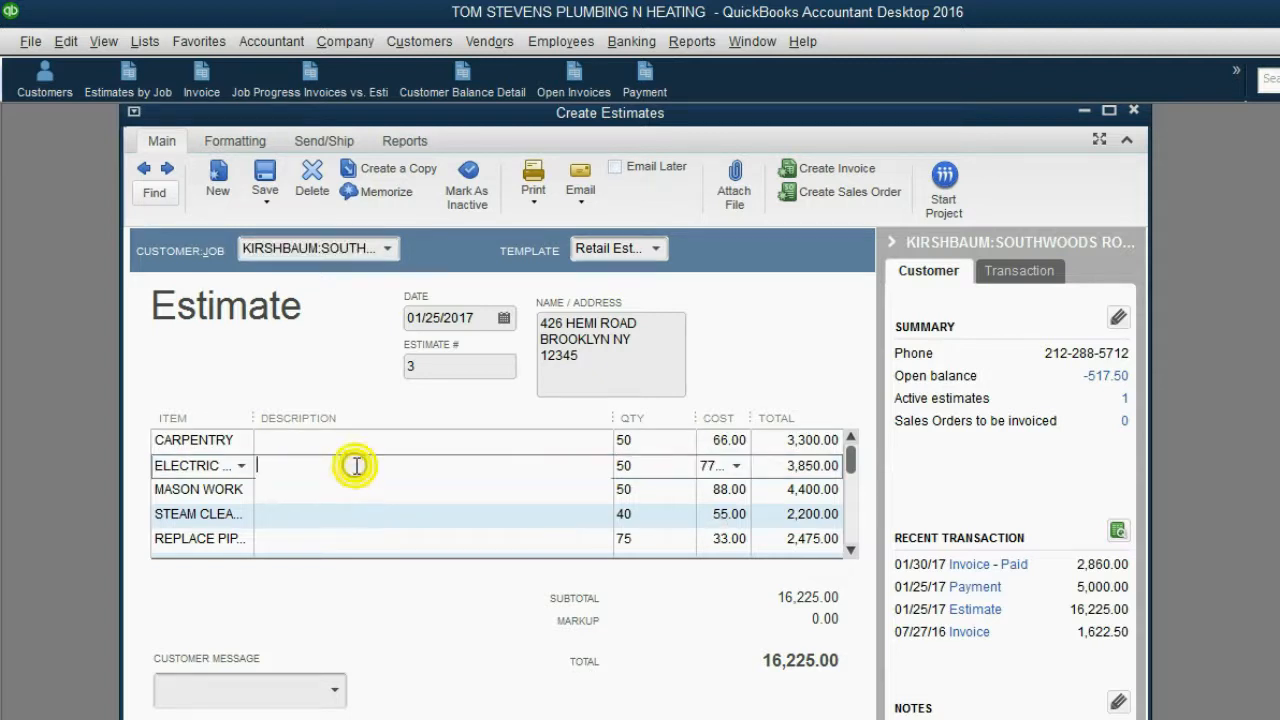
click(612, 465)
text(45)
key(Tab)
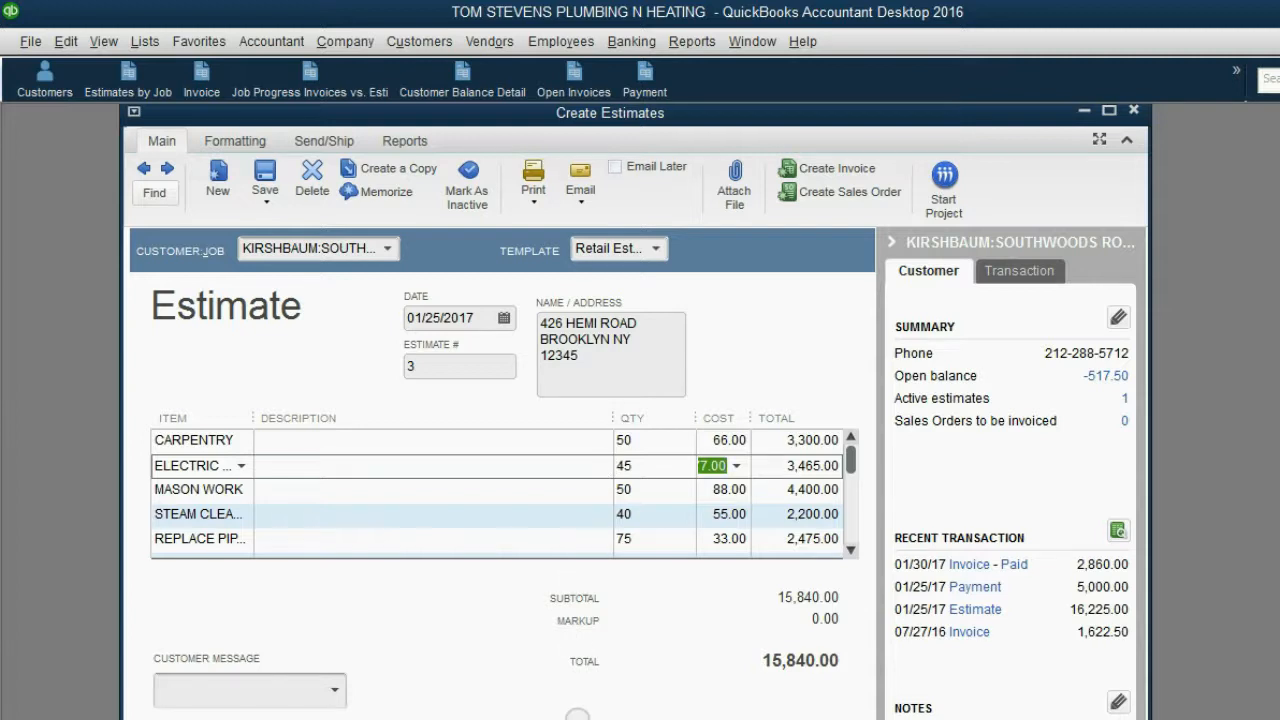
Save and close the estimate, agreeing to record the changes, and add the change order with its date replaced by "FEBRUARY 20, 2017"
click(578, 719)
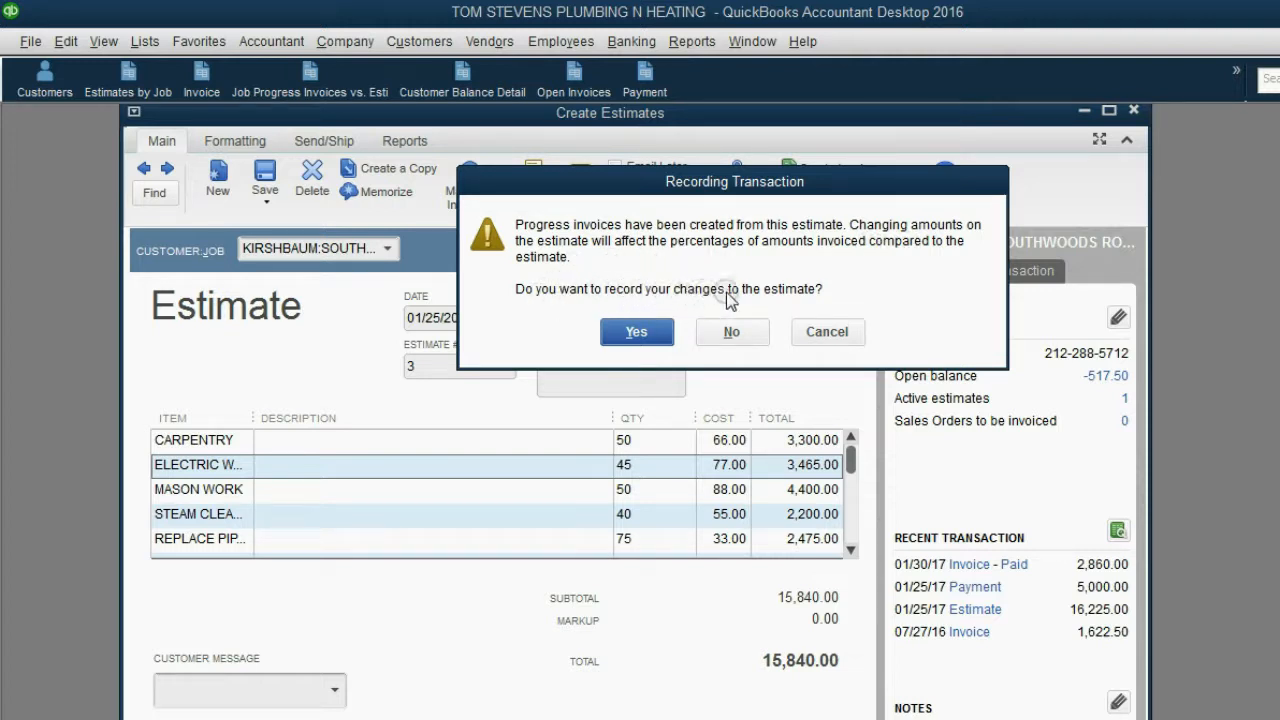
click(643, 330)
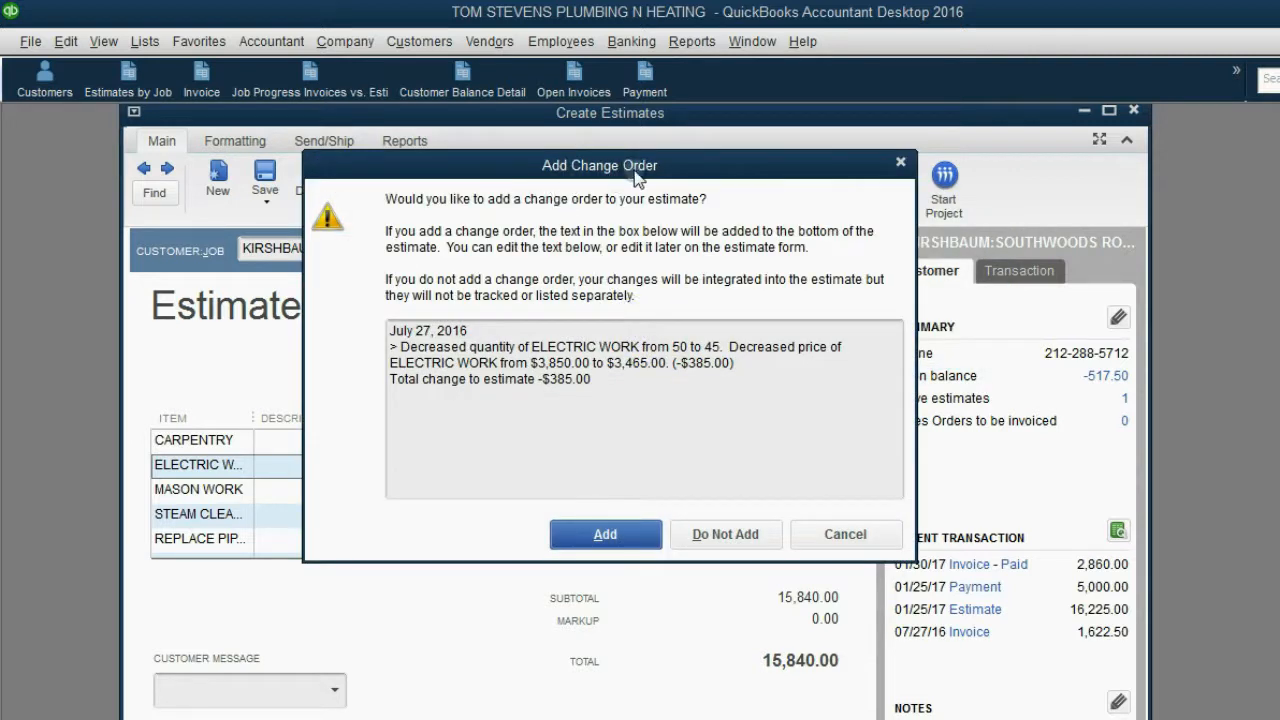
click(486, 330)
drag(486, 330, 388, 330)
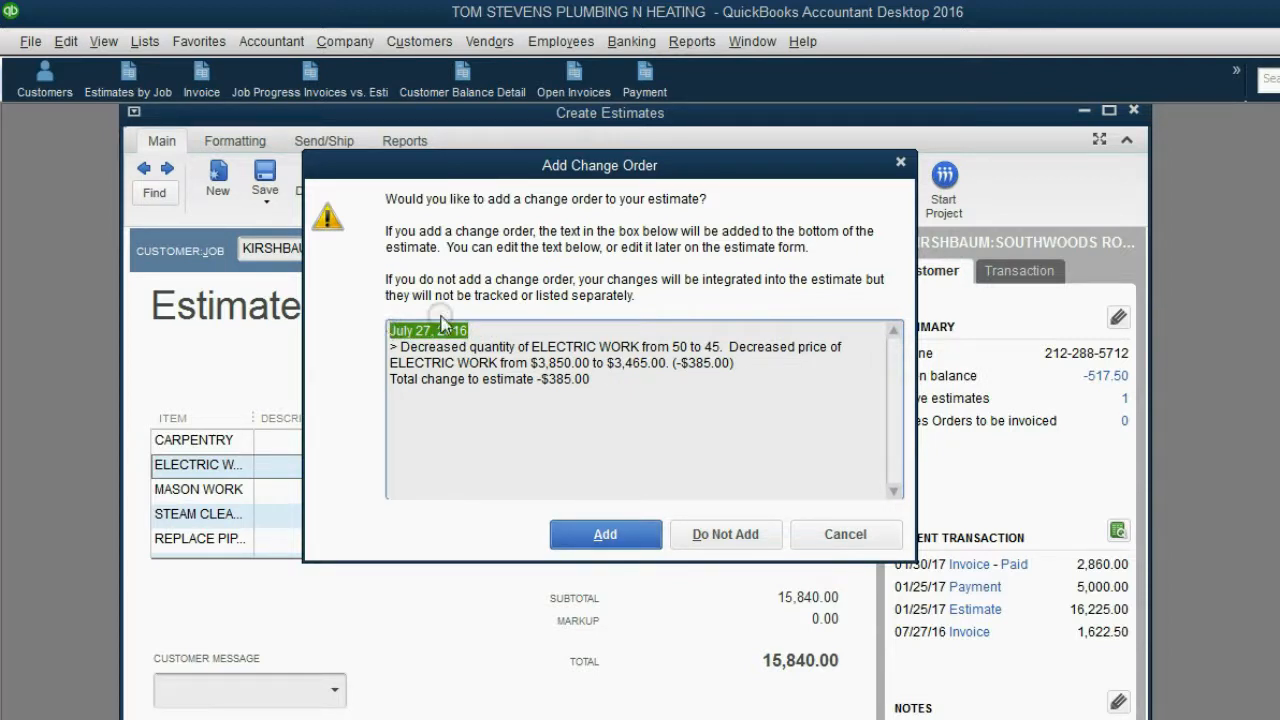
text(FE)
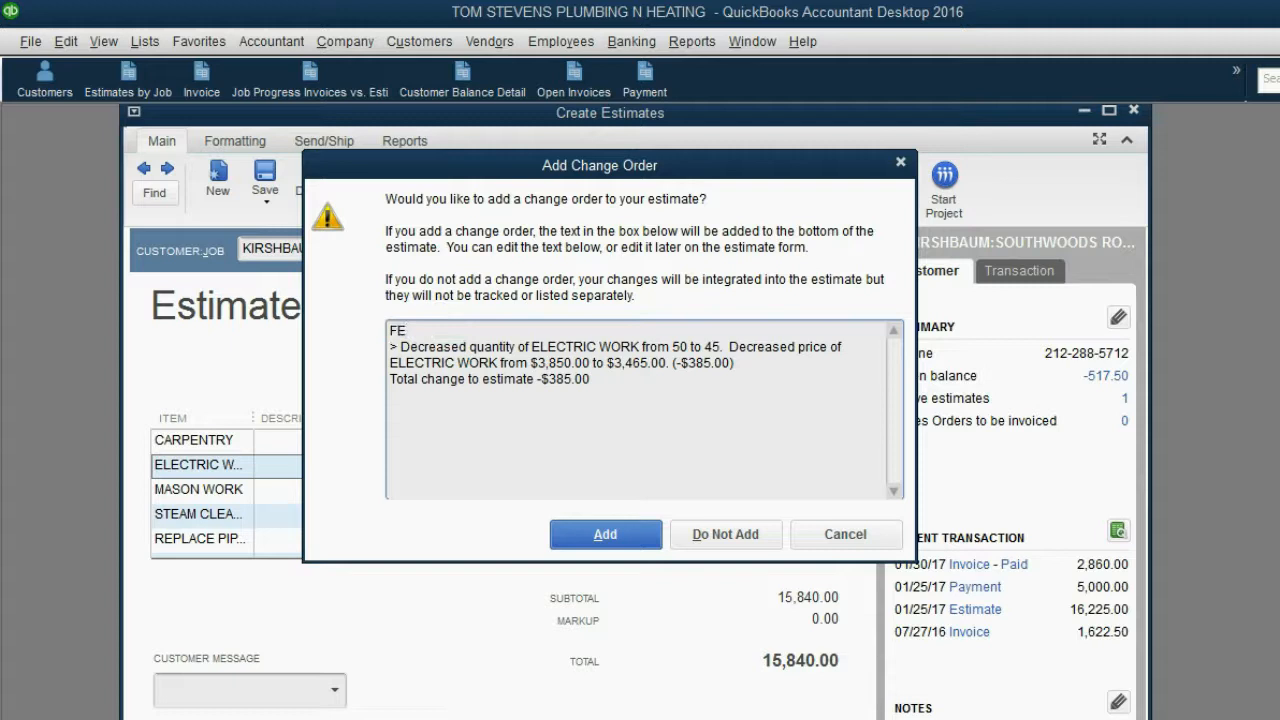
text(BRUARY 20, 2017)
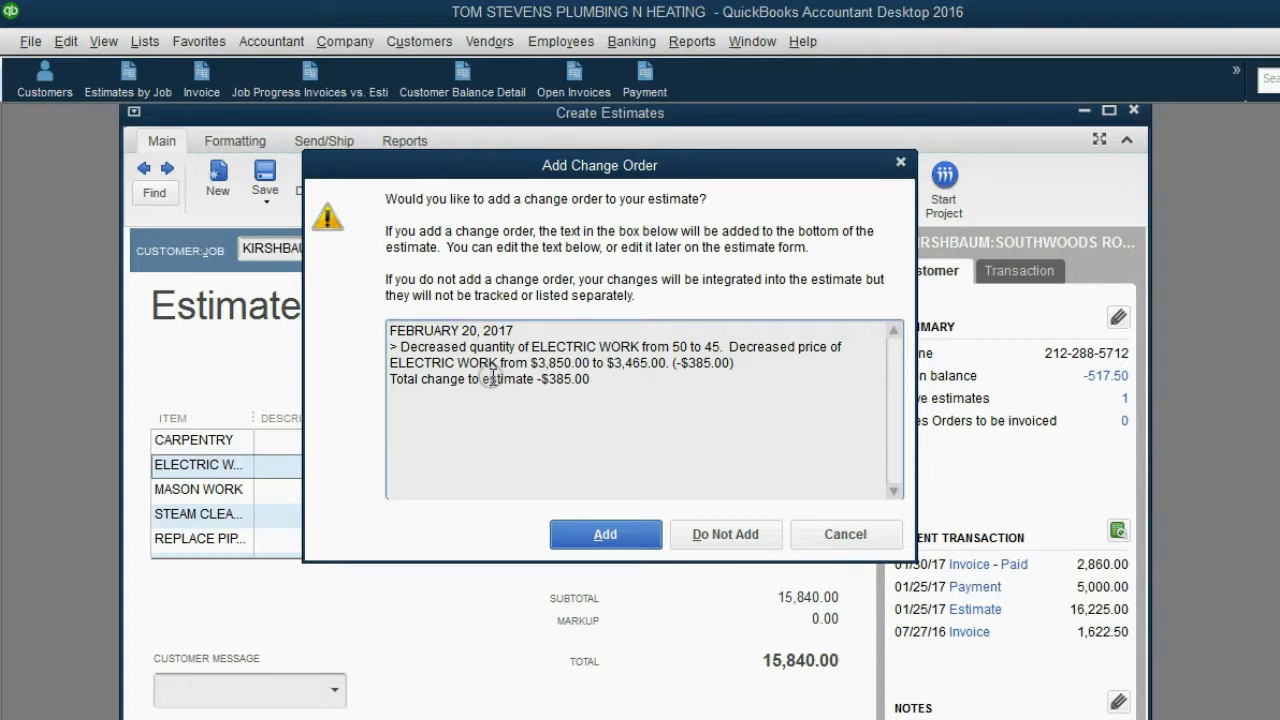
click(606, 535)
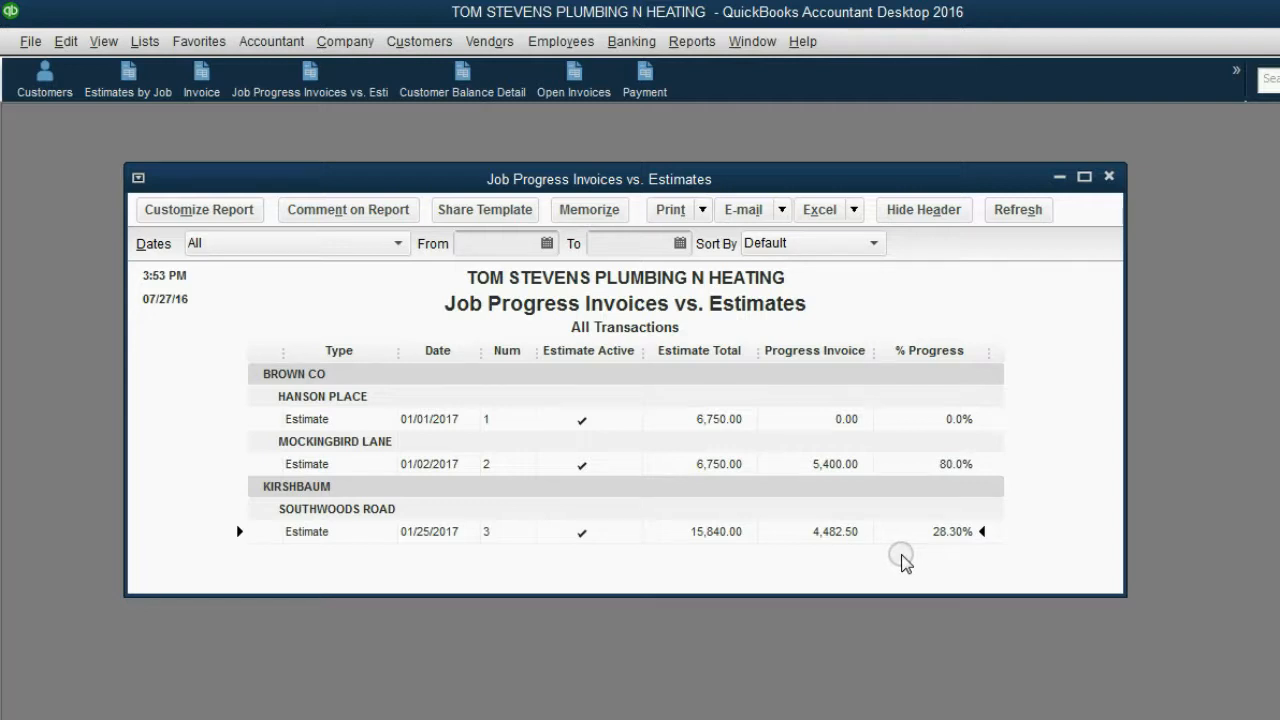
Reopen the Southwoods Road estimate from the report and examine both change orders enlarged in the print preview
double_click(718, 532)
drag(557, 117, 518, 116)
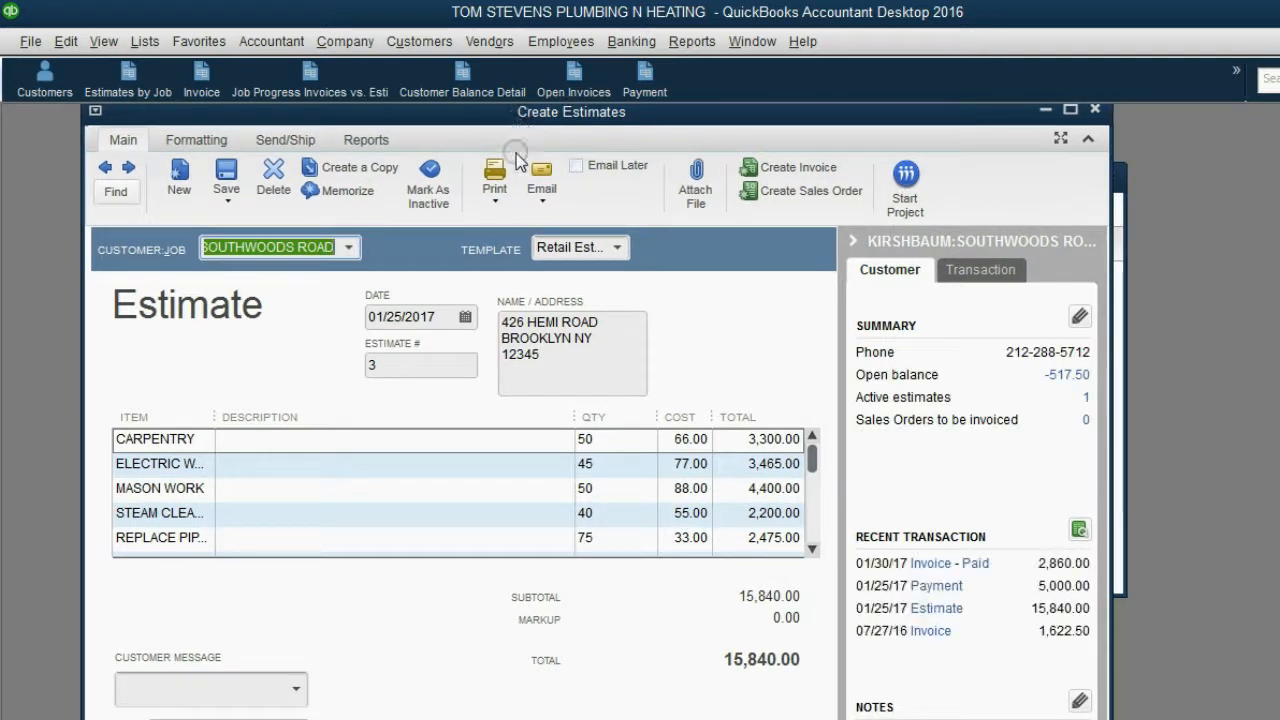
click(494, 200)
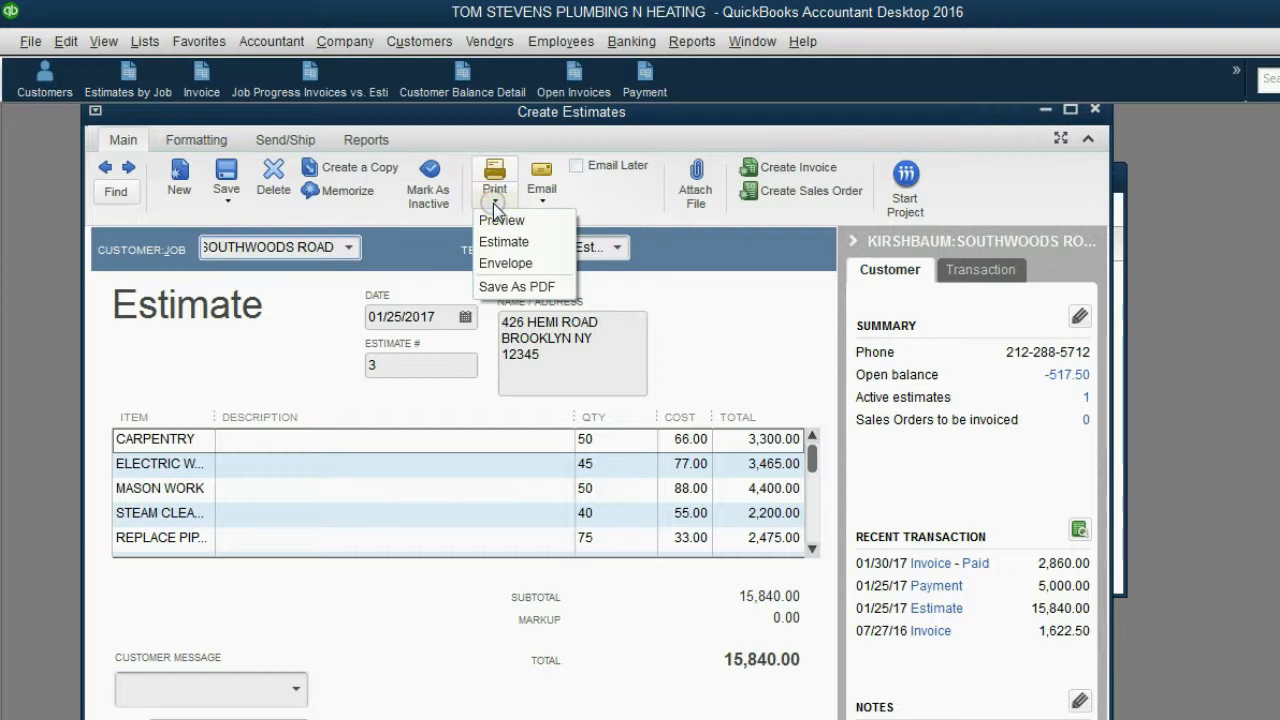
click(498, 224)
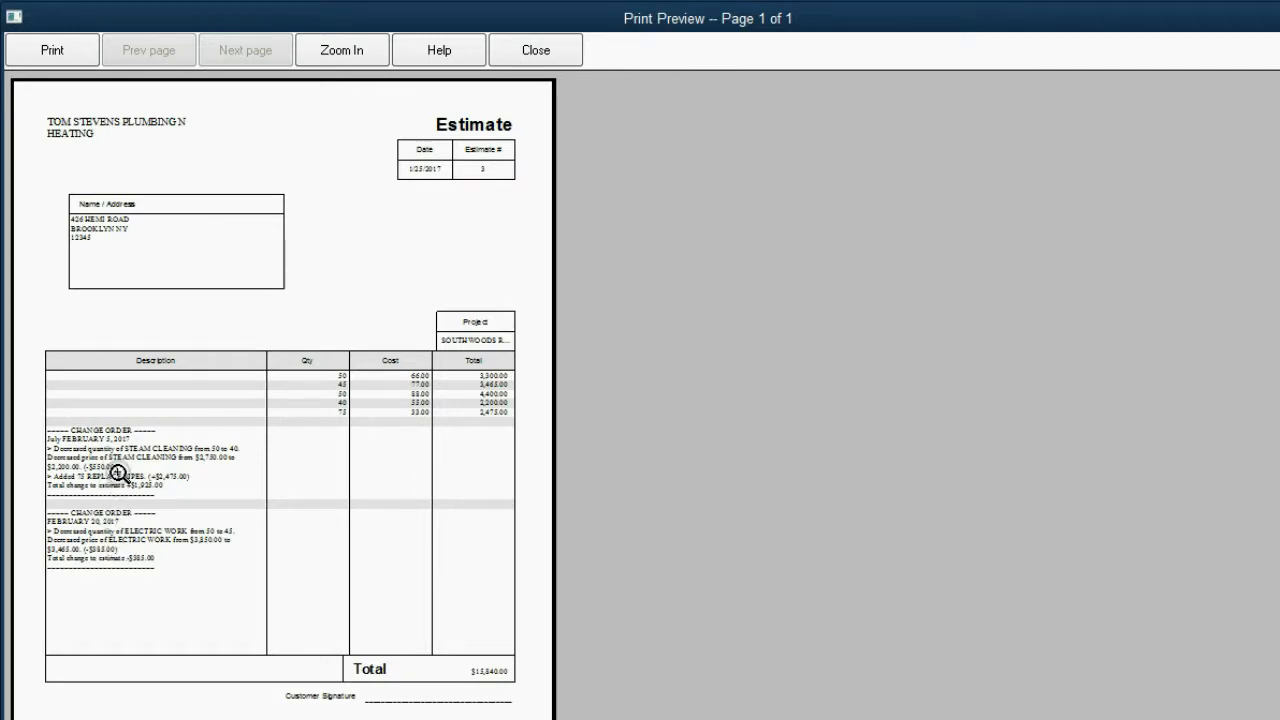
click(237, 431)
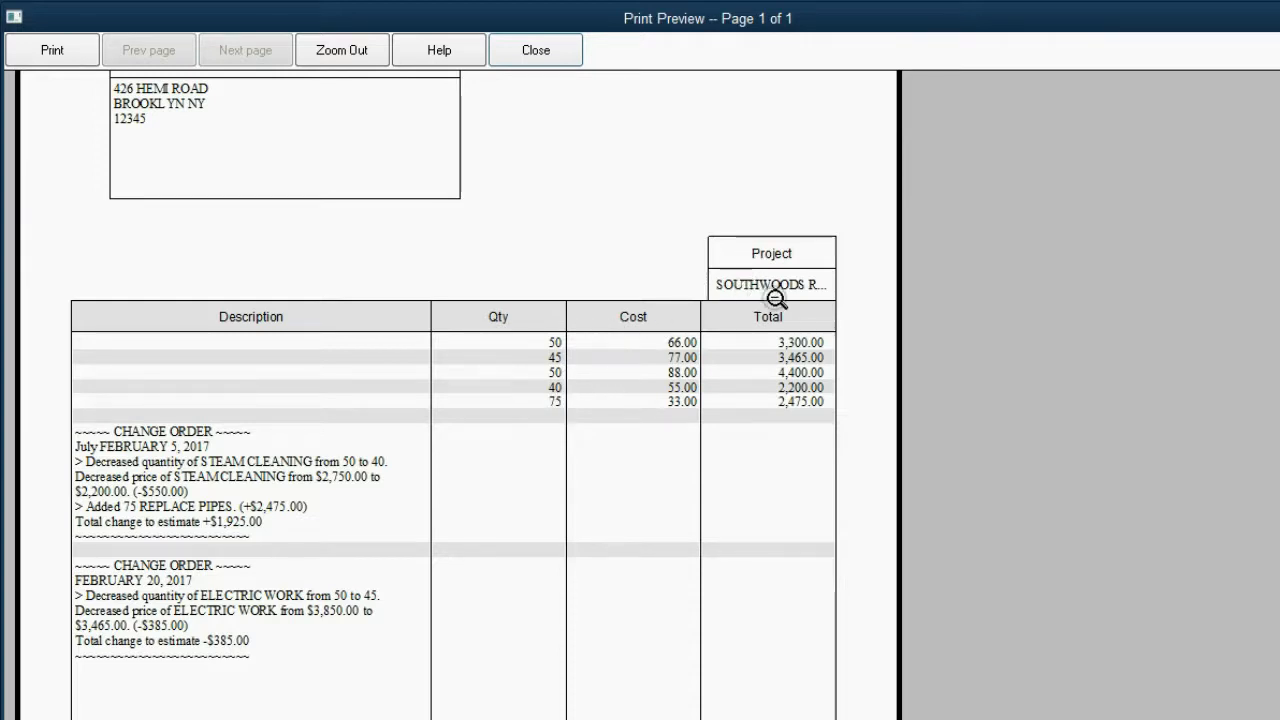
click(256, 470)
click(257, 467)
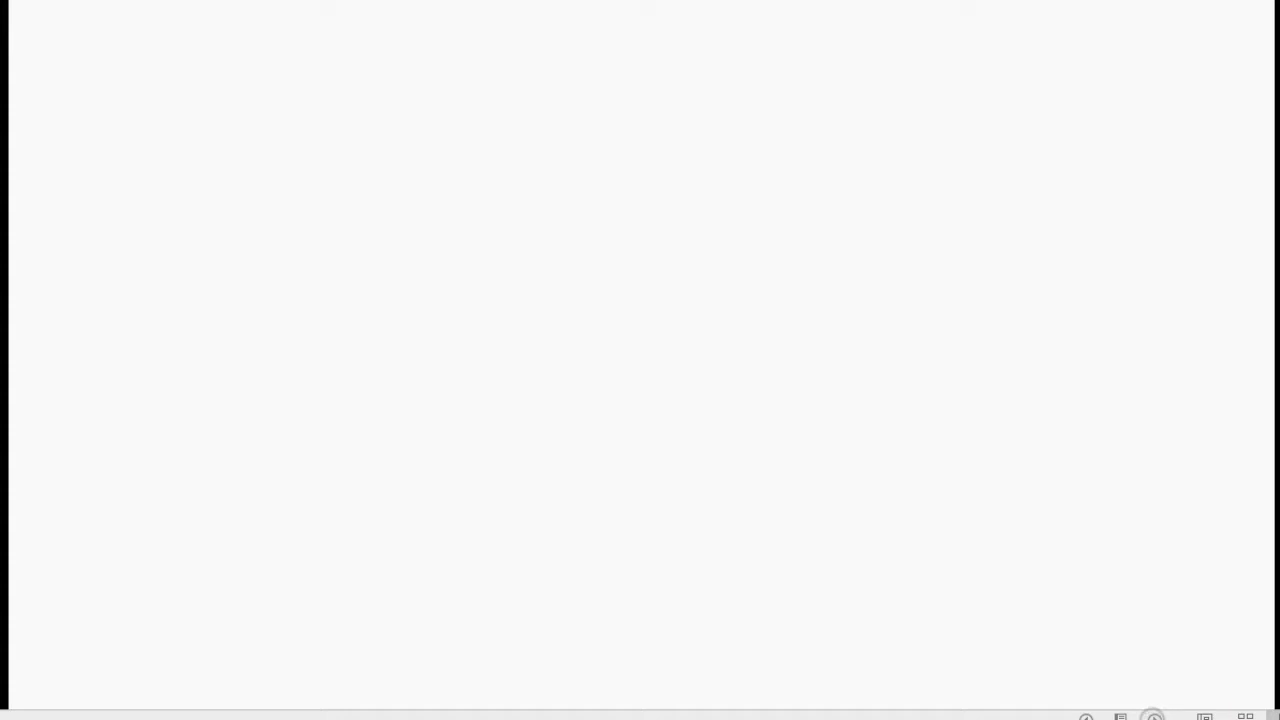
click(1154, 717)
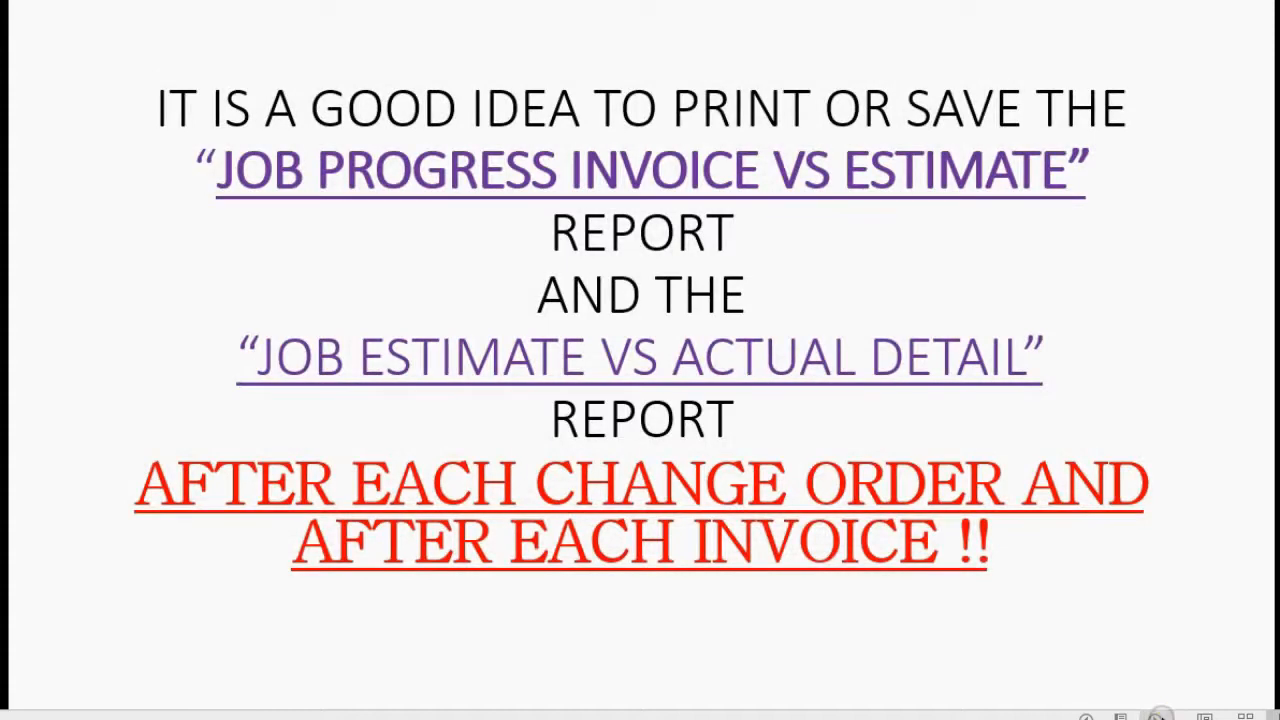